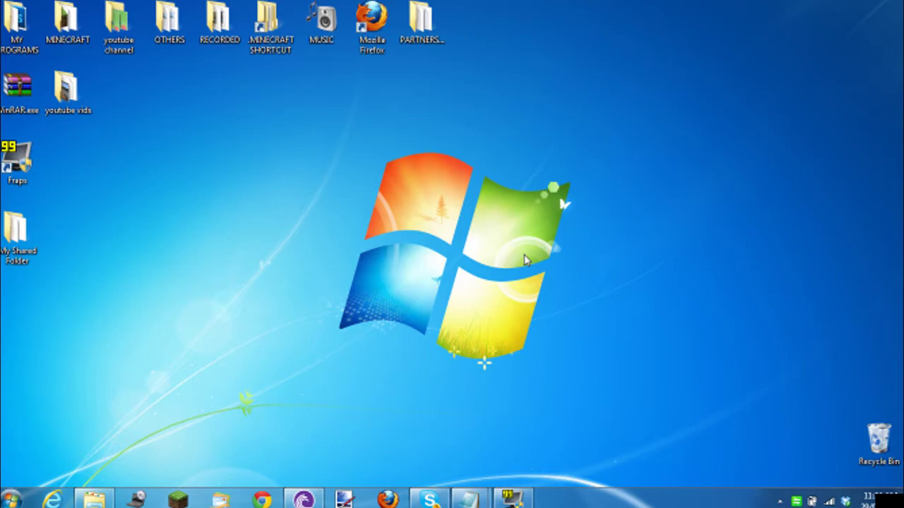
Create a new desktop folder named 'texture pack testing'
right_click(515, 225)
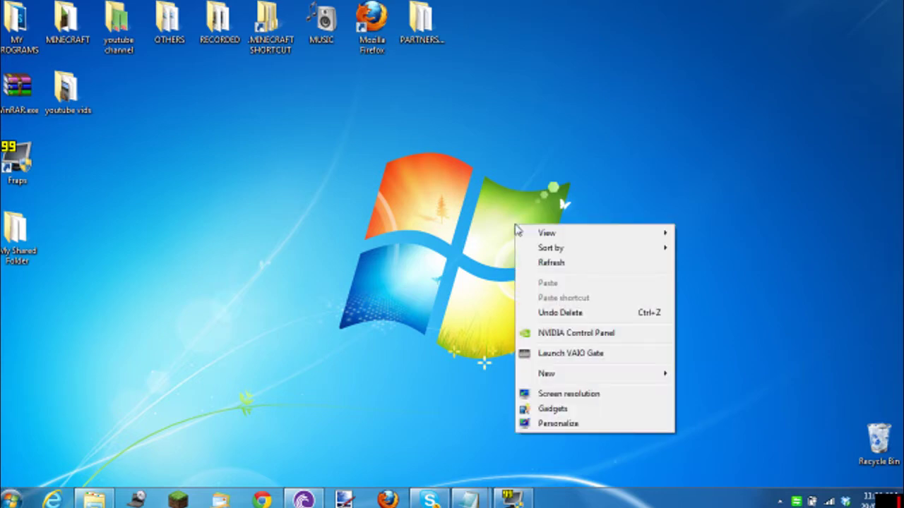
mouse_move(627, 377)
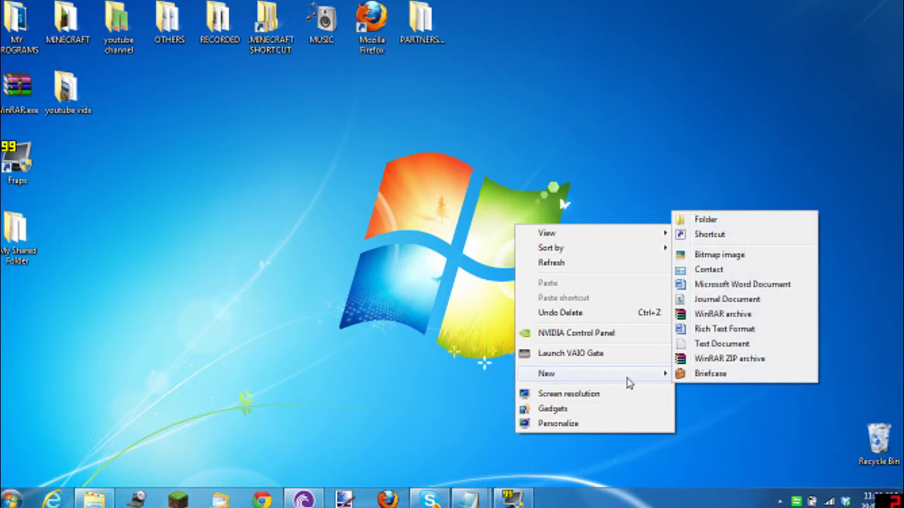
left_click(684, 220)
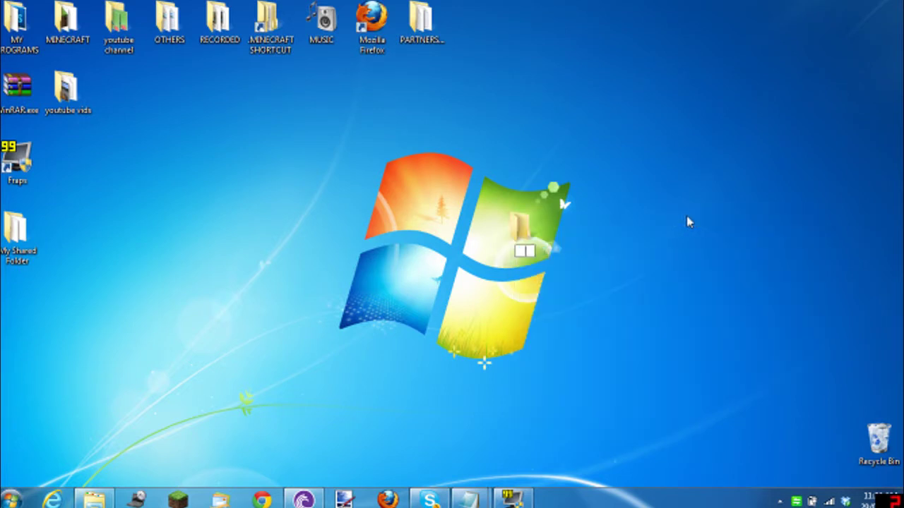
type("texture pack testing")
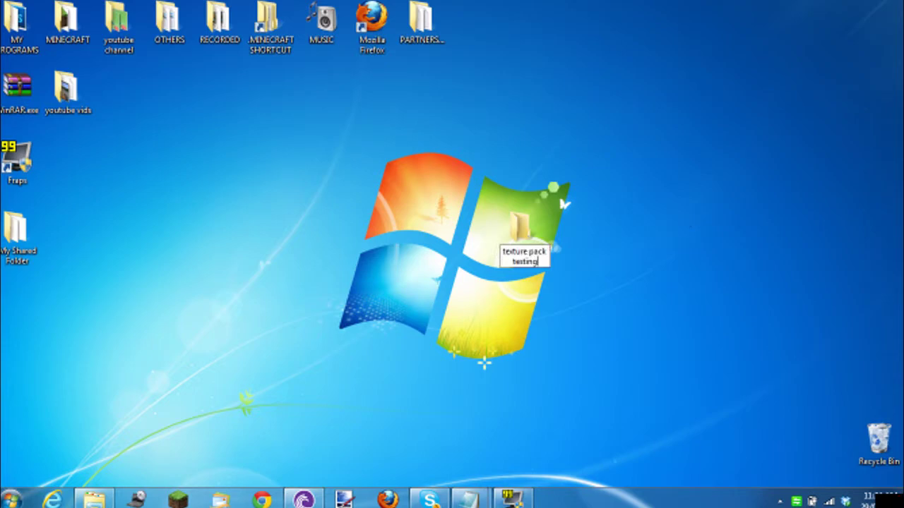
key("Return")
Open the empty folder and snap its window to the right half of the screen
double_click(531, 231)
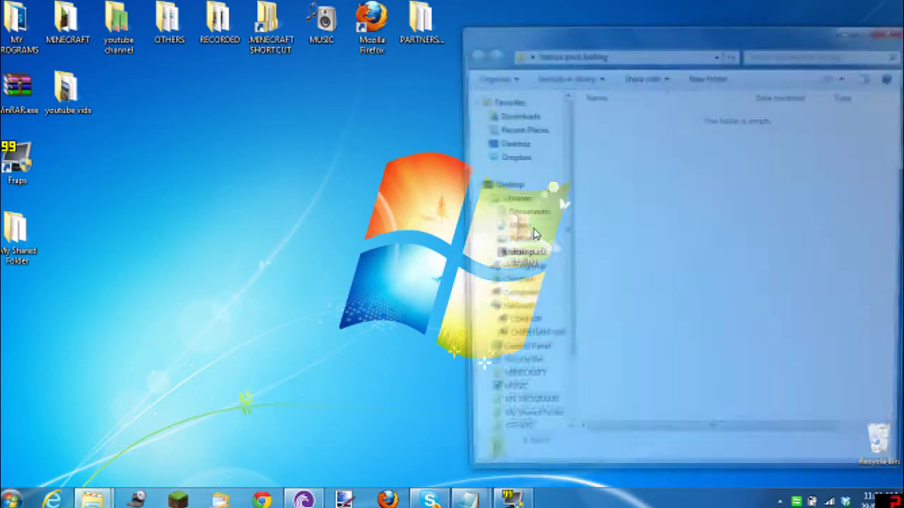
mouse_move(590, 32)
left_mouse_down()
mouse_move(599, 17)
mouse_move(903, 21)
left_mouse_up()
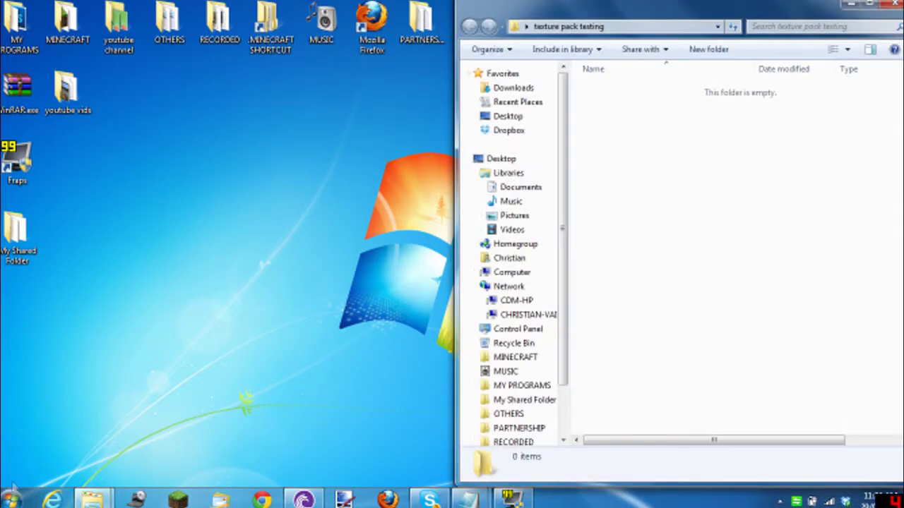
left_click(14, 494)
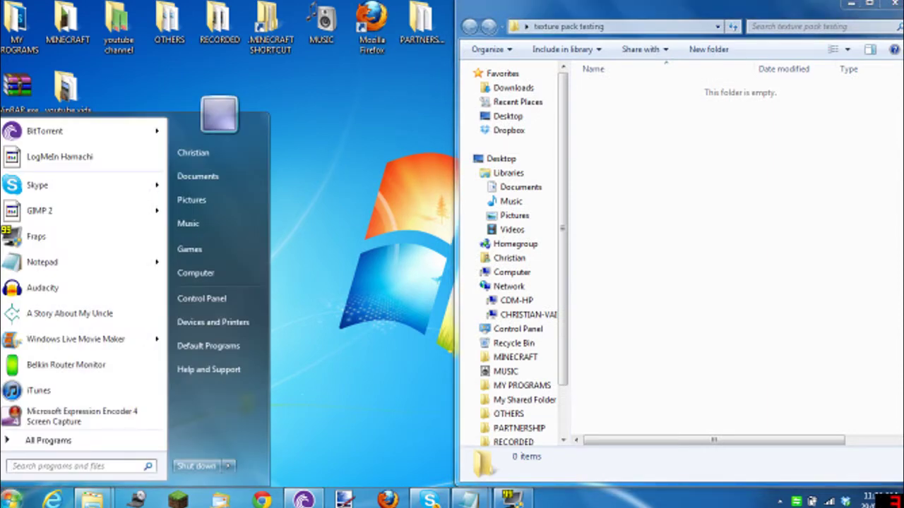
Open the AppData Roaming folder via %appdata% and snap it to the left half
type("%")
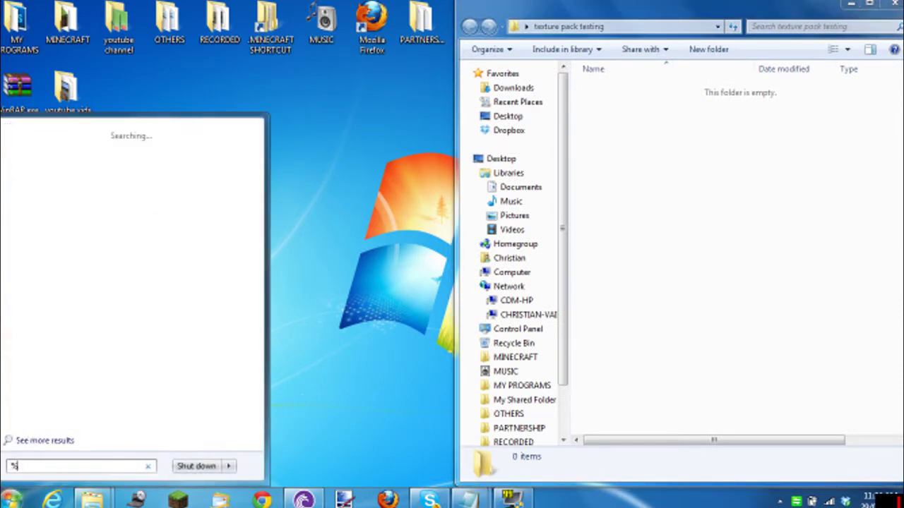
type("appdata")
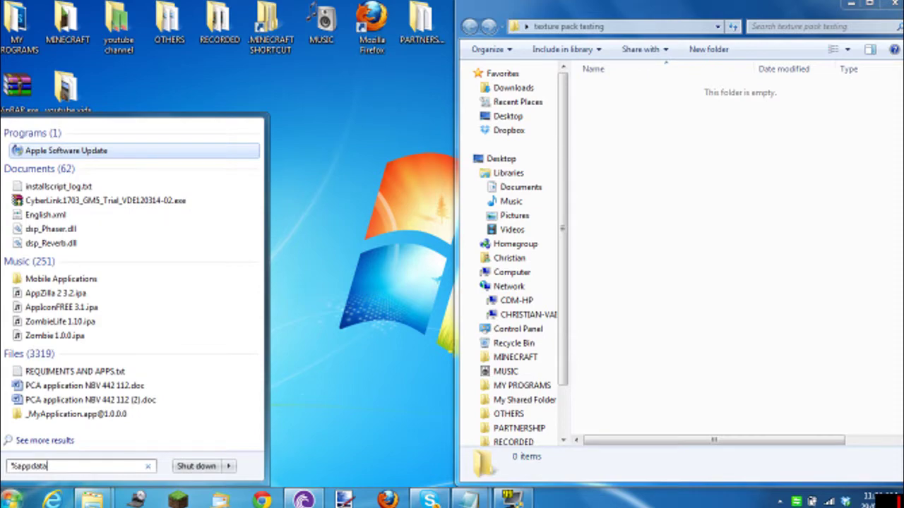
type("%")
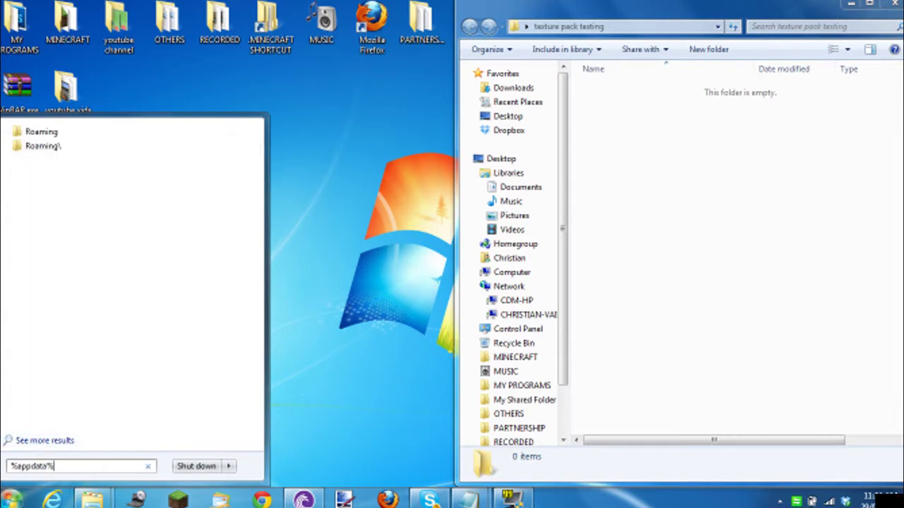
key("Return")
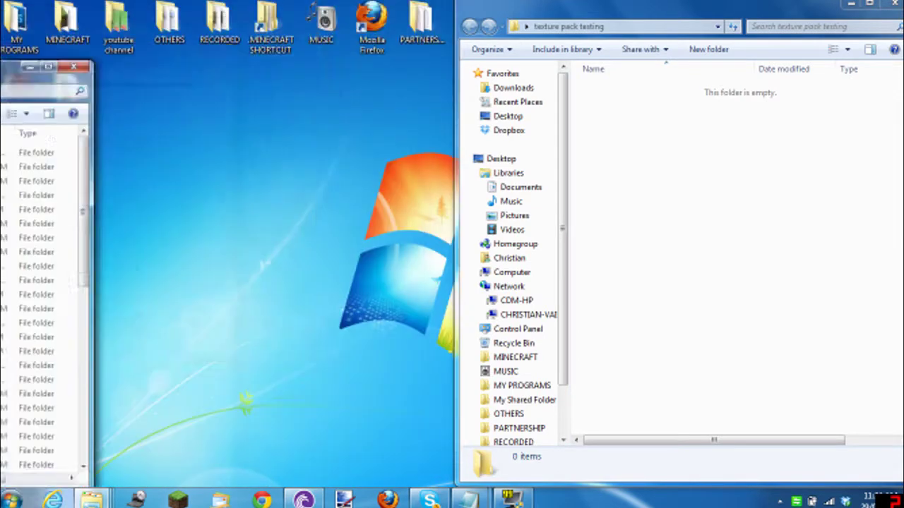
key("super+Left")
scroll(235, 155, "down", 1)
scroll(236, 141, "up", 1)
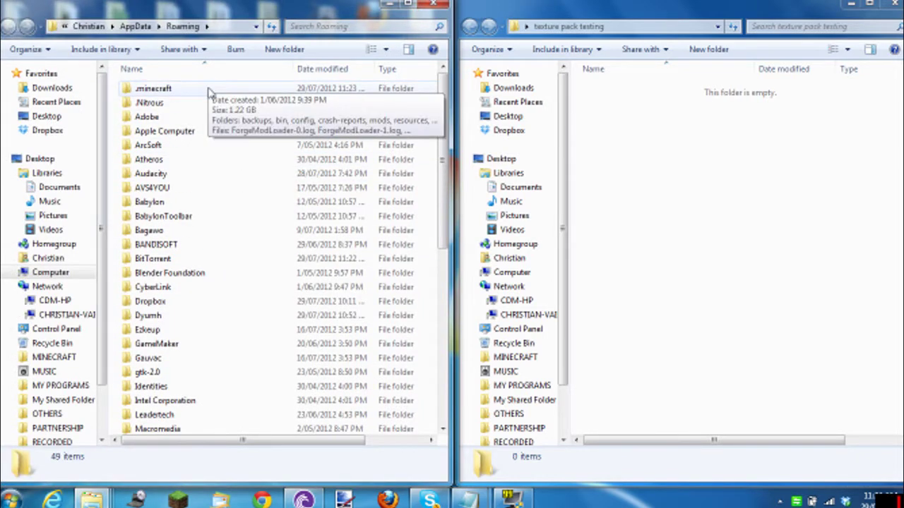
Open the .minecraft folder and select its bin folder
double_click(209, 90)
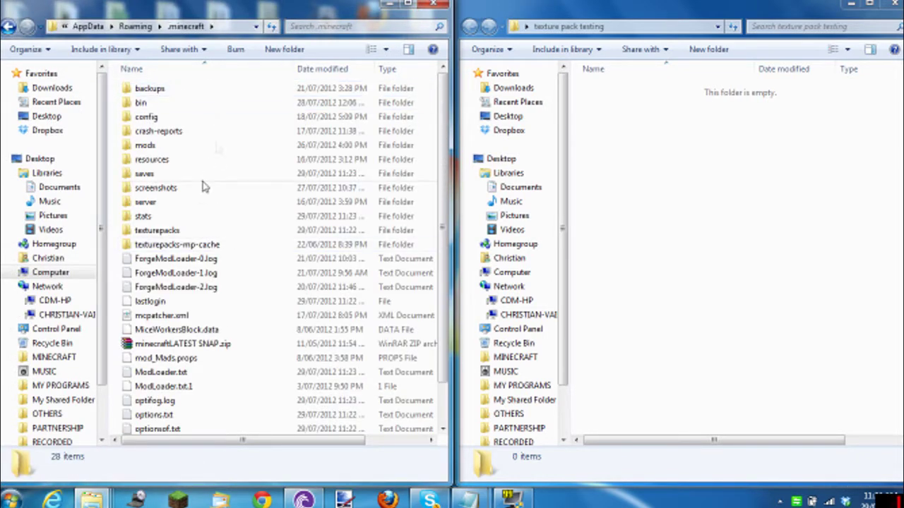
scroll(233, 169, "down", 1)
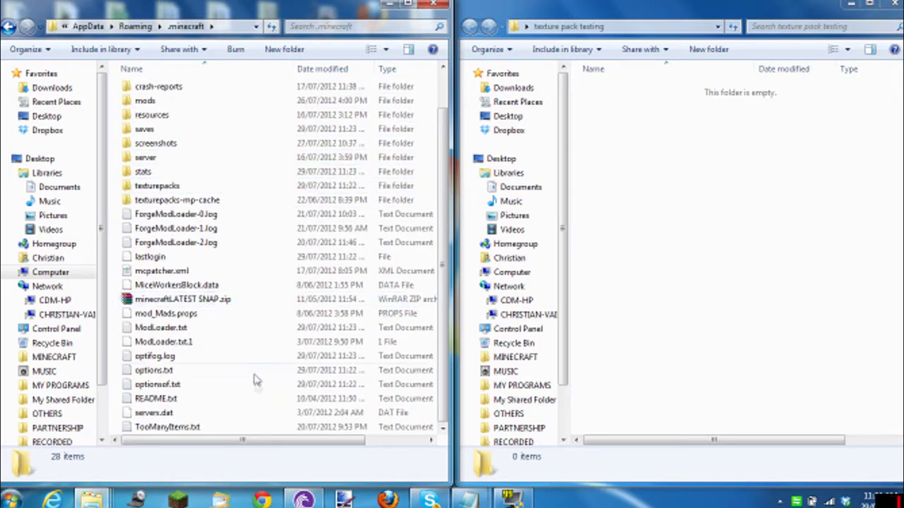
scroll(260, 296, "up", 1)
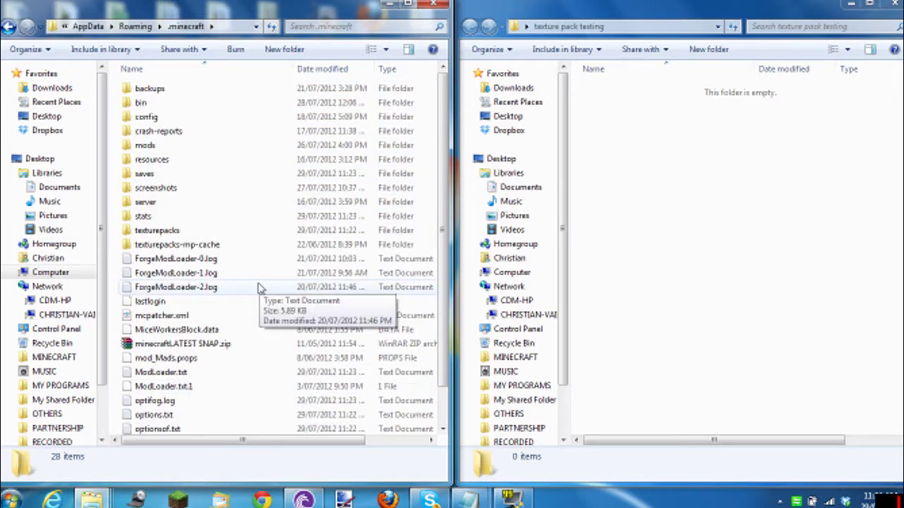
scroll(244, 296, "down", 1)
scroll(247, 300, "up", 1)
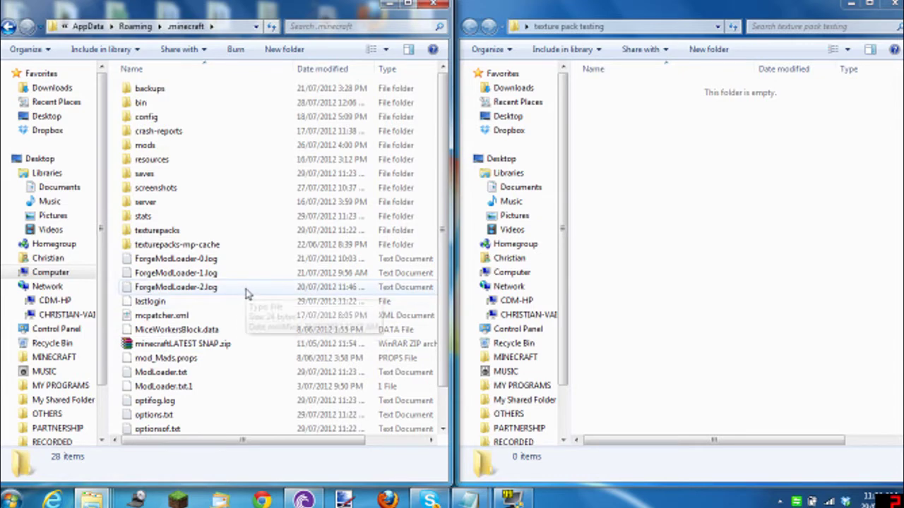
left_click(312, 103)
Open the bin folder and check minecraft.jar's Open with options, then dismiss the menu
double_click(312, 104)
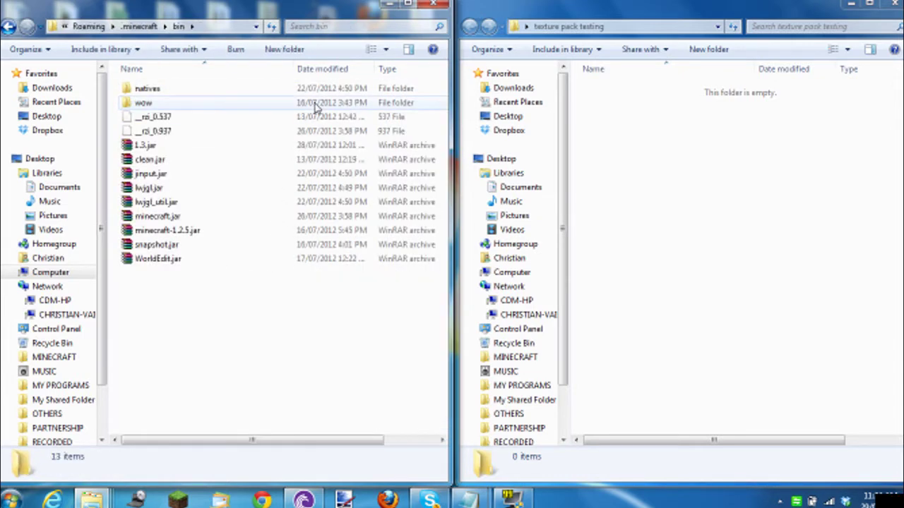
left_click(269, 221)
left_click(278, 357)
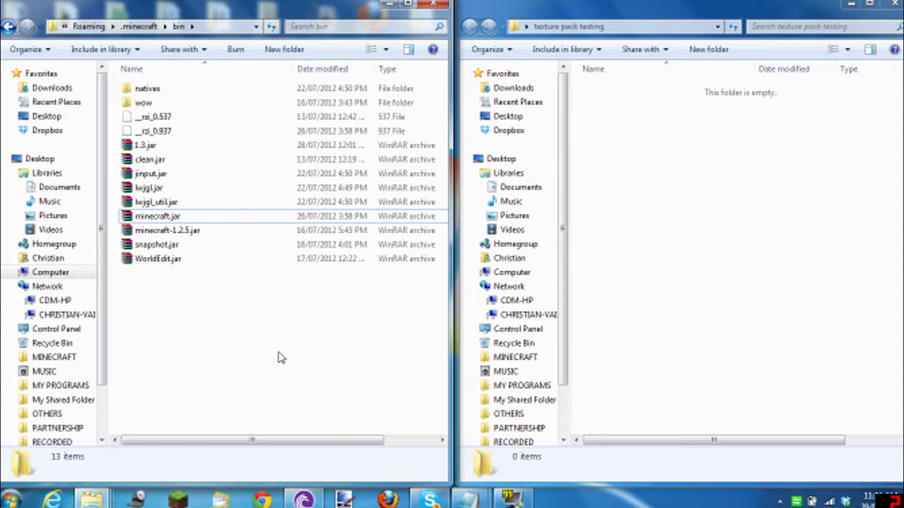
left_click(214, 222)
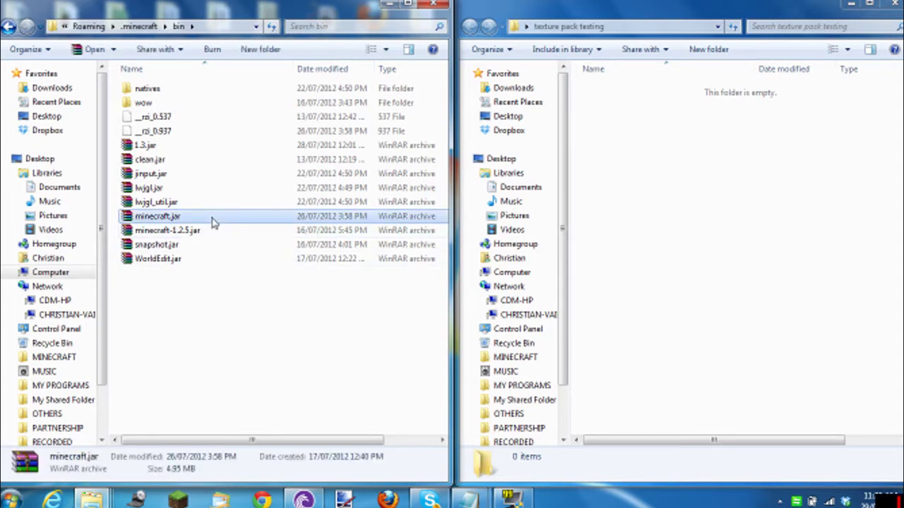
right_click(212, 218)
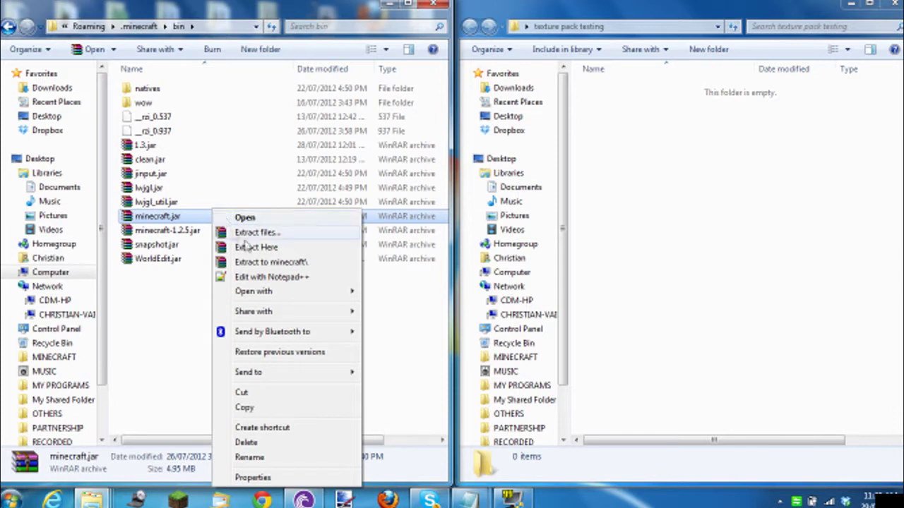
mouse_move(300, 291)
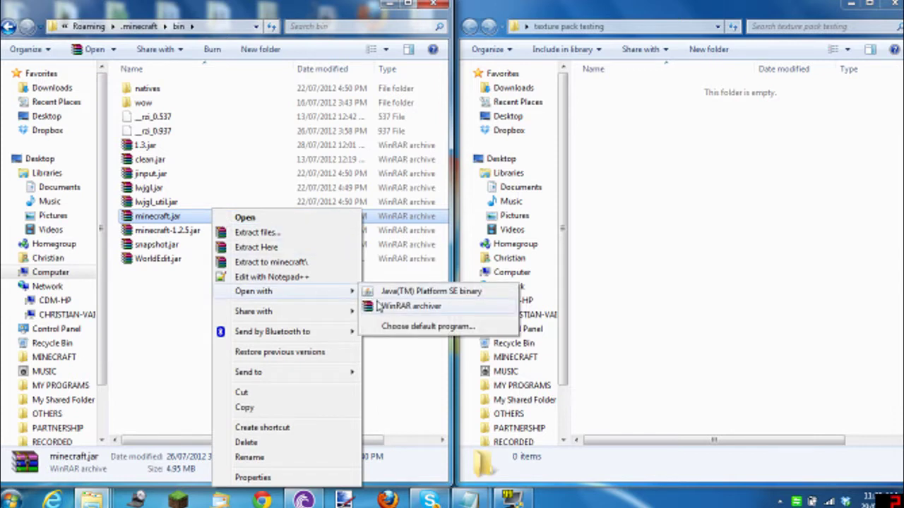
left_click(155, 317)
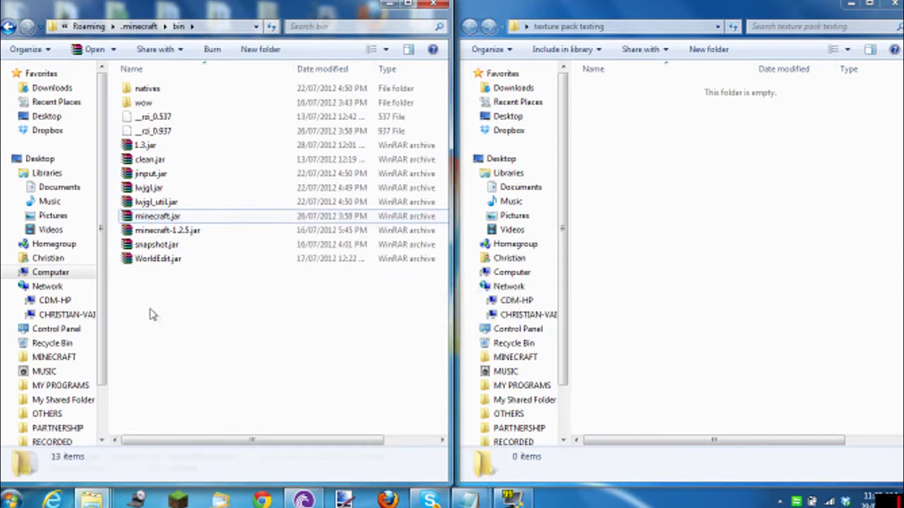
Open minecraft.jar in WinRAR and drag its 16 folders, achievement through title, into texture pack testing
double_click(173, 220)
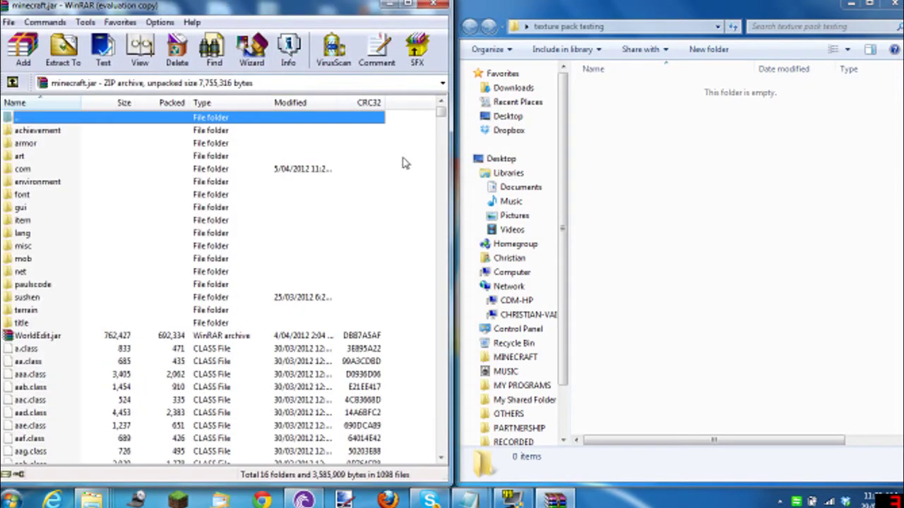
left_click(407, 164)
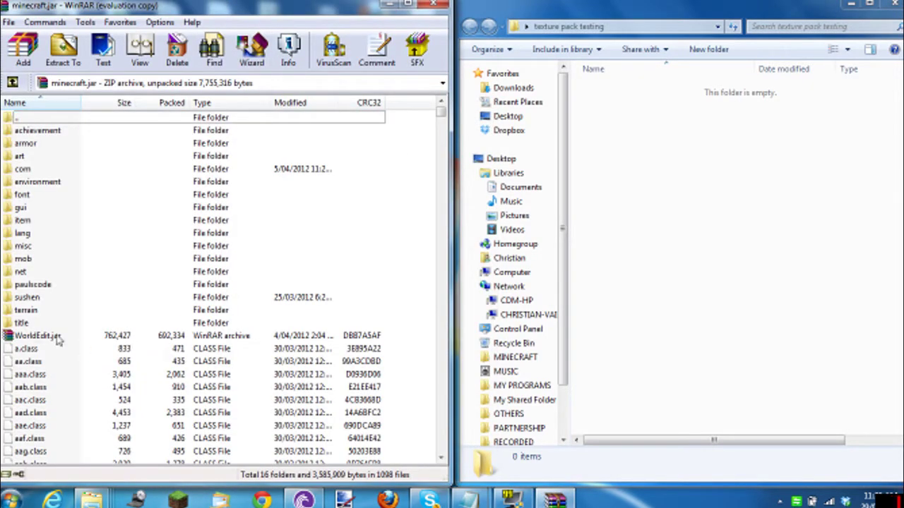
left_click(21, 324)
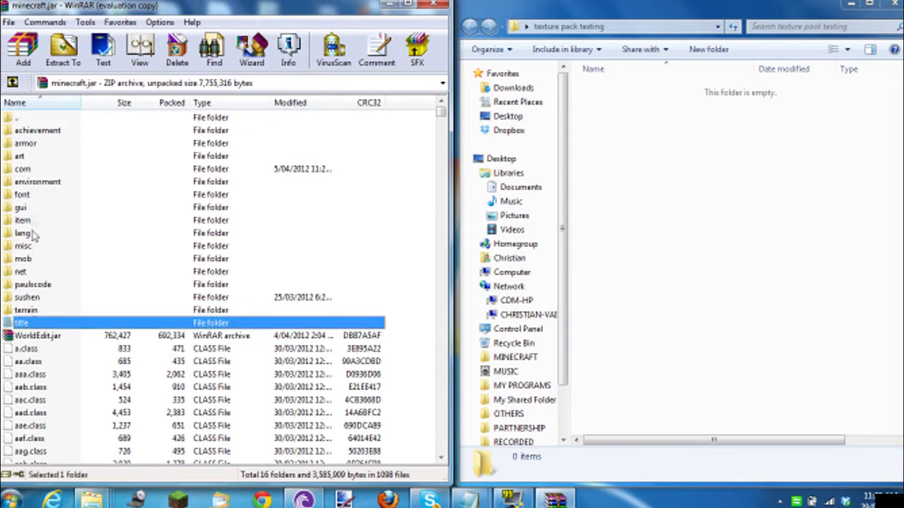
left_click(36, 135)
mouse_move(399, 132)
left_mouse_down()
mouse_move(385, 144)
mouse_move(338, 298)
mouse_move(338, 340)
mouse_move(339, 325)
left_mouse_up()
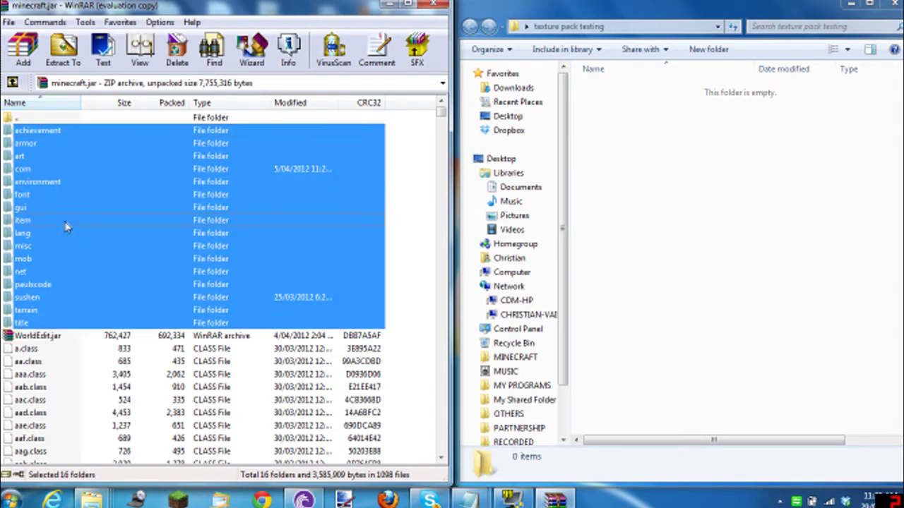
left_click_drag(65, 225, 850, 372)
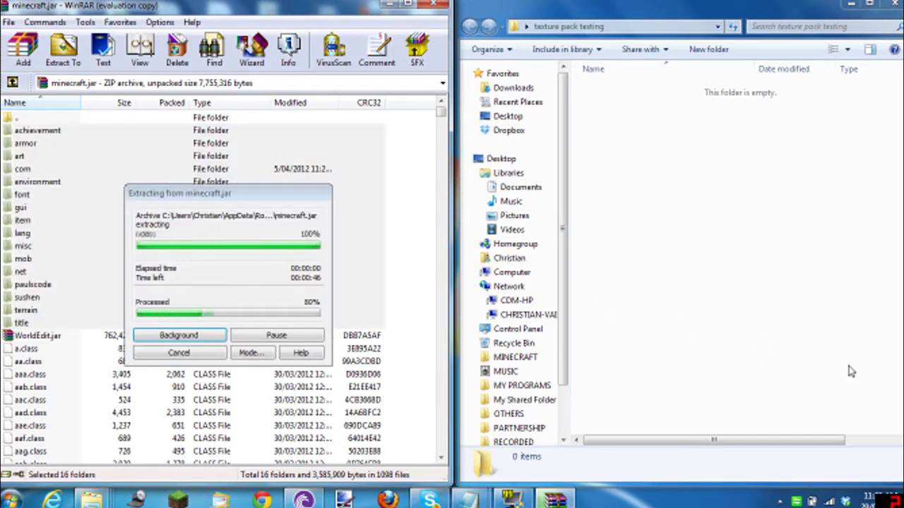
left_click(820, 382)
left_click(405, 360)
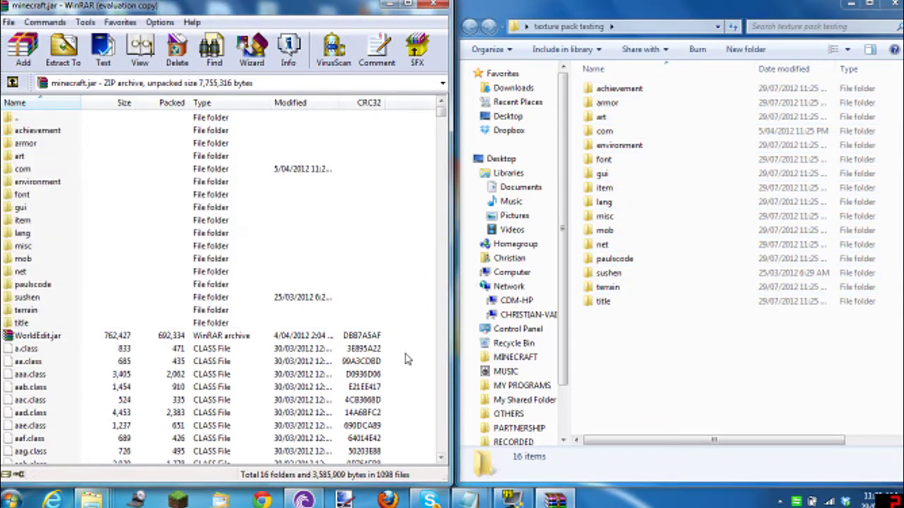
right_click(406, 360)
key("Escape")
key("super+Down")
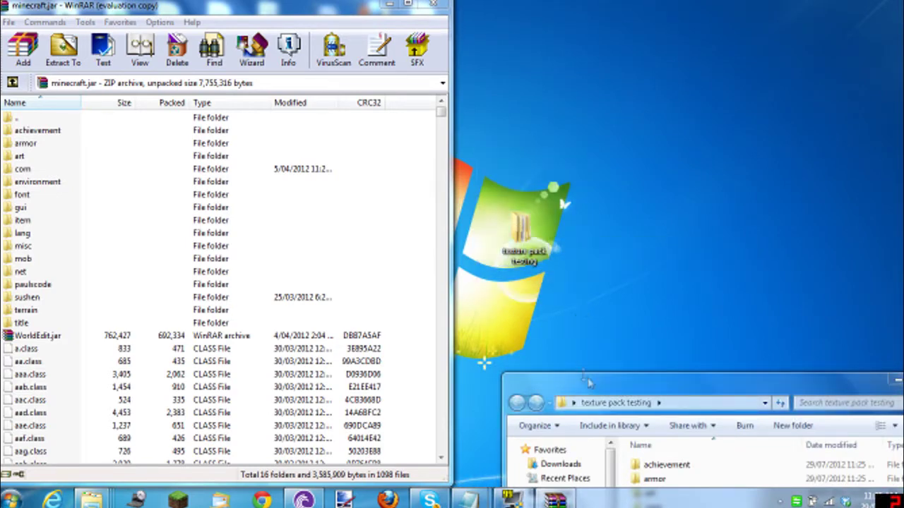
mouse_move(603, 393)
left_mouse_down()
mouse_move(613, 364)
mouse_move(903, 262)
left_mouse_up()
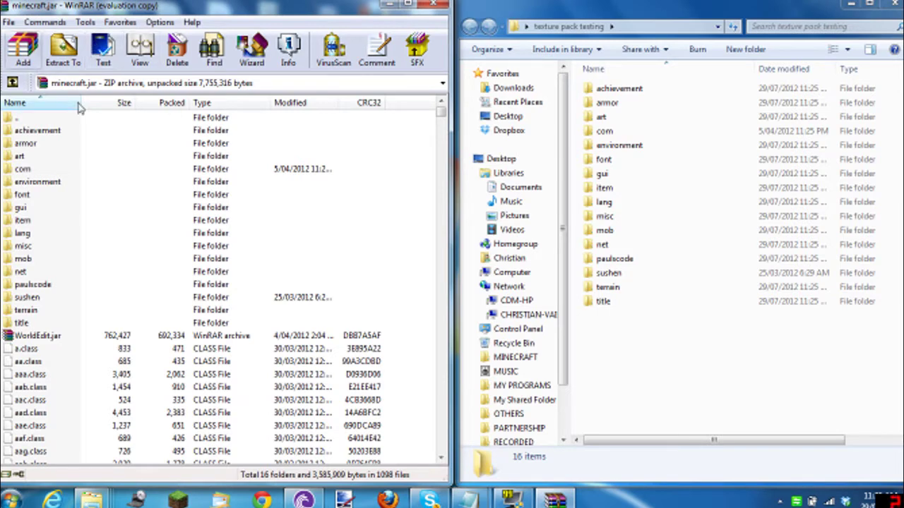
scroll(270, 198, "down", 5)
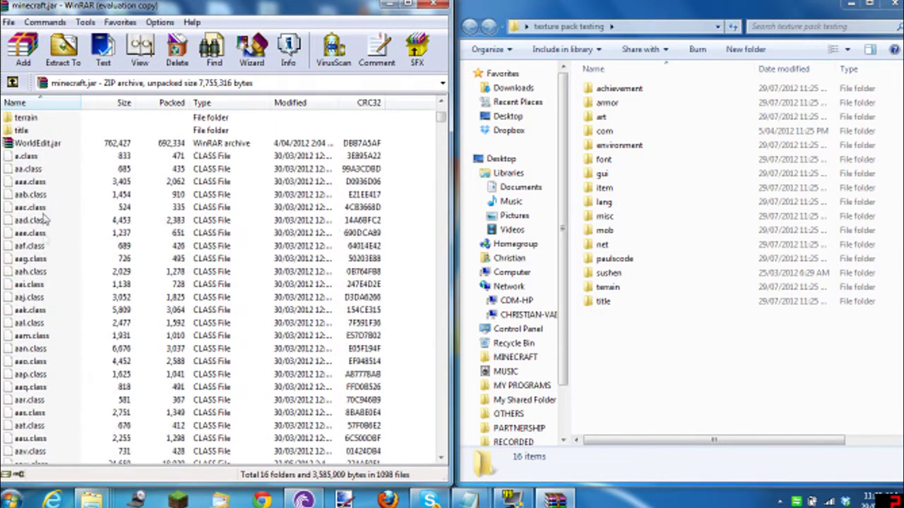
left_click(29, 160)
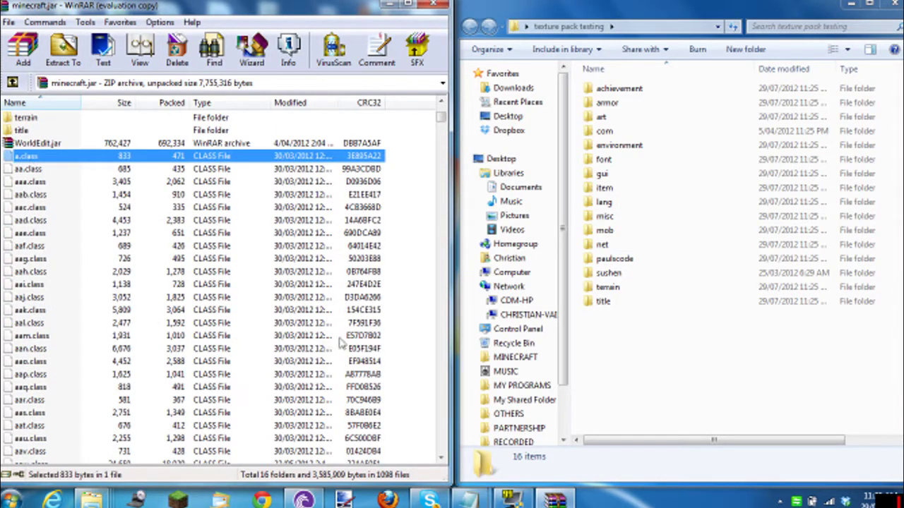
left_click(426, 315)
scroll(395, 311, "down", 9)
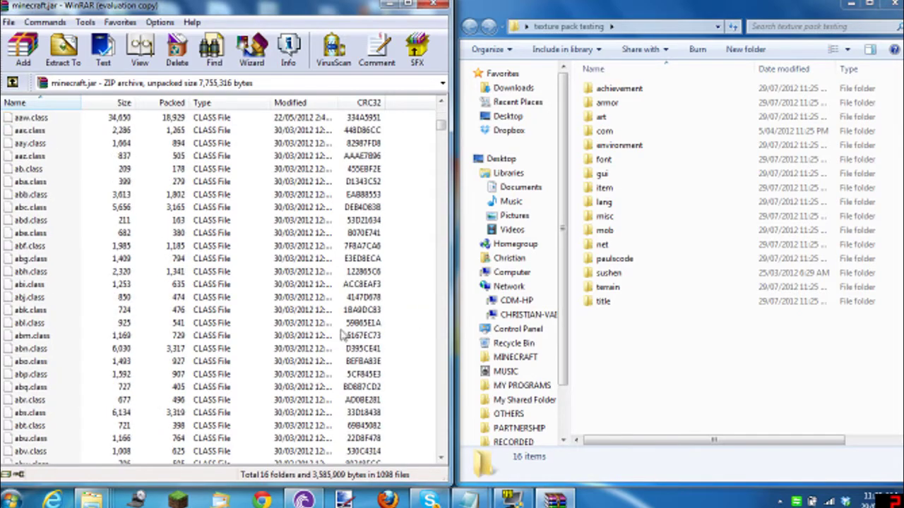
scroll(357, 318, "down", 15)
left_click(441, 167)
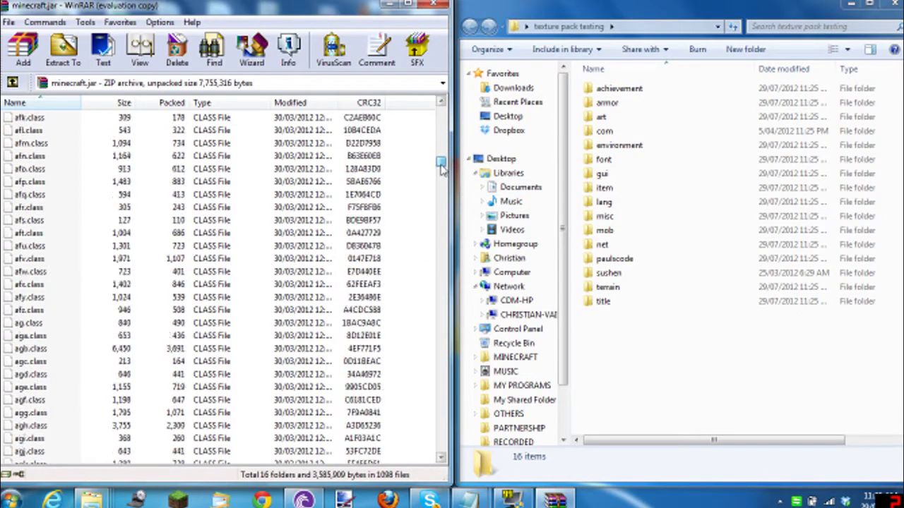
mouse_move(441, 168)
left_mouse_down()
mouse_move(438, 359)
mouse_move(440, 349)
left_mouse_up()
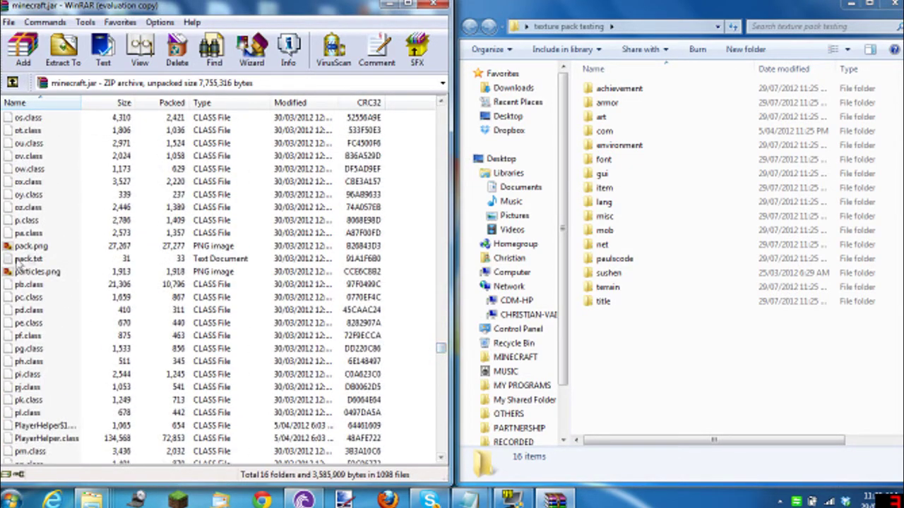
Drag pack.png, pack.txt, particles.png and terrain.png into texture pack testing, then close WinRAR
left_click(40, 249)
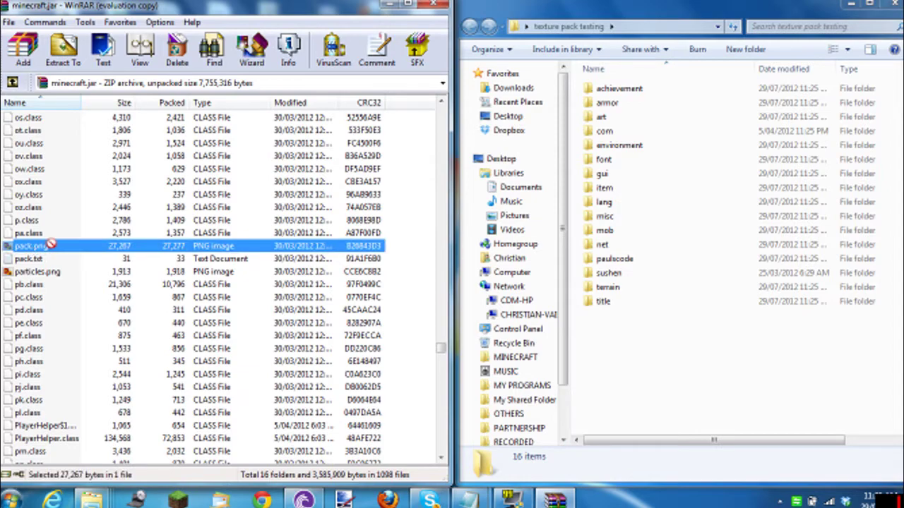
mouse_move(55, 245)
left_mouse_down()
mouse_move(404, 272)
mouse_move(797, 411)
left_mouse_up()
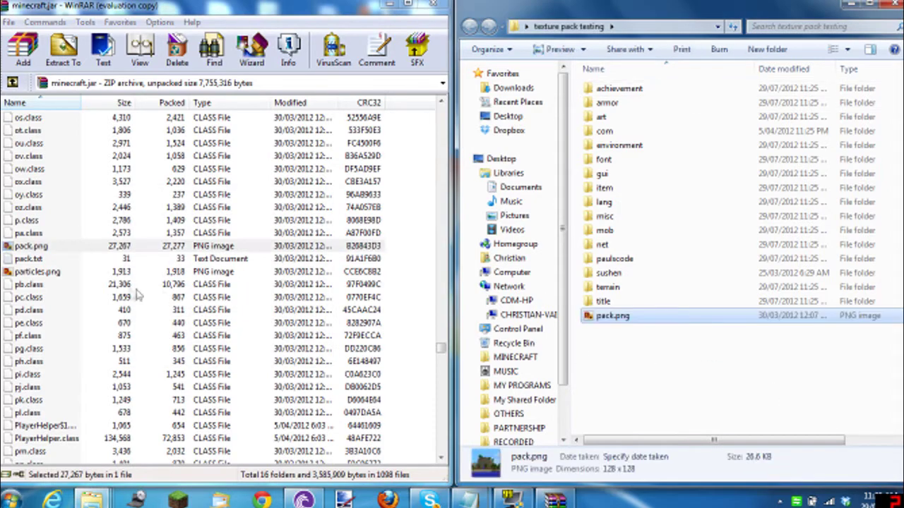
left_click_drag(91, 260, 768, 371)
left_click(192, 272)
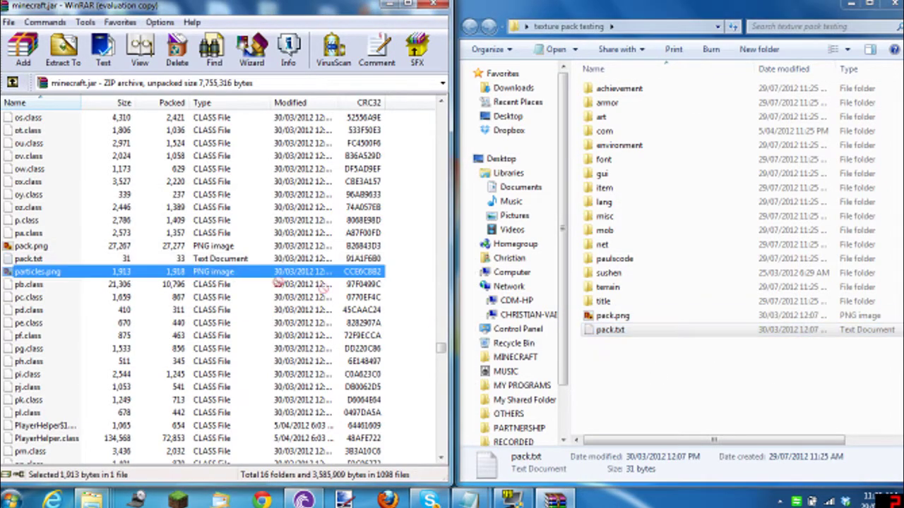
left_click_drag(638, 379, 639, 380)
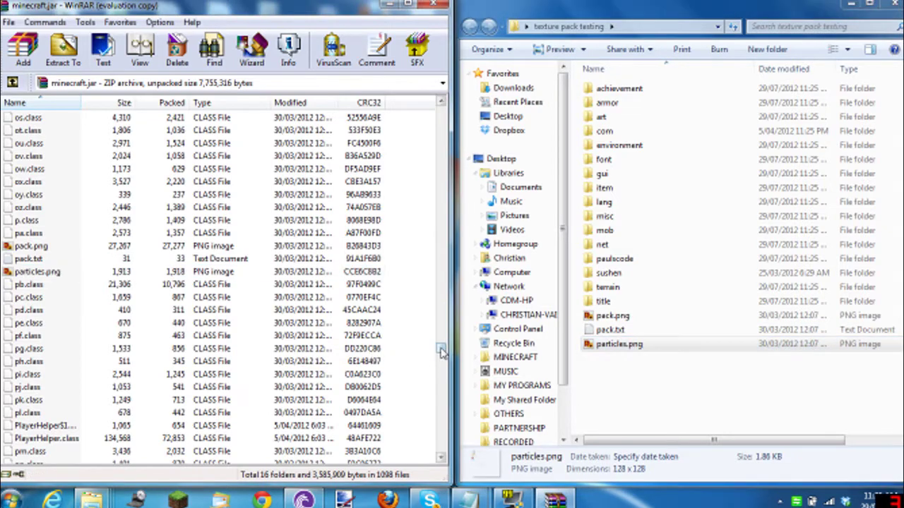
left_click_drag(441, 346, 444, 393)
left_click(81, 285)
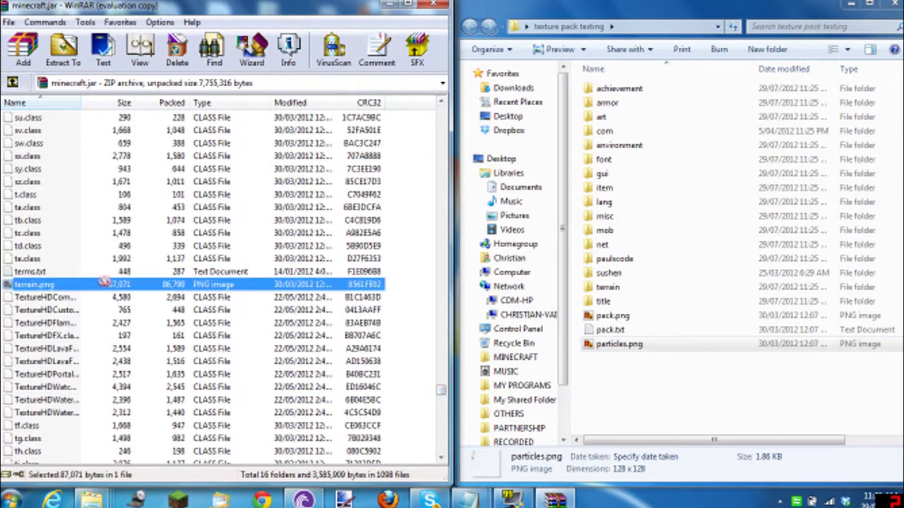
left_click_drag(99, 285, 604, 385)
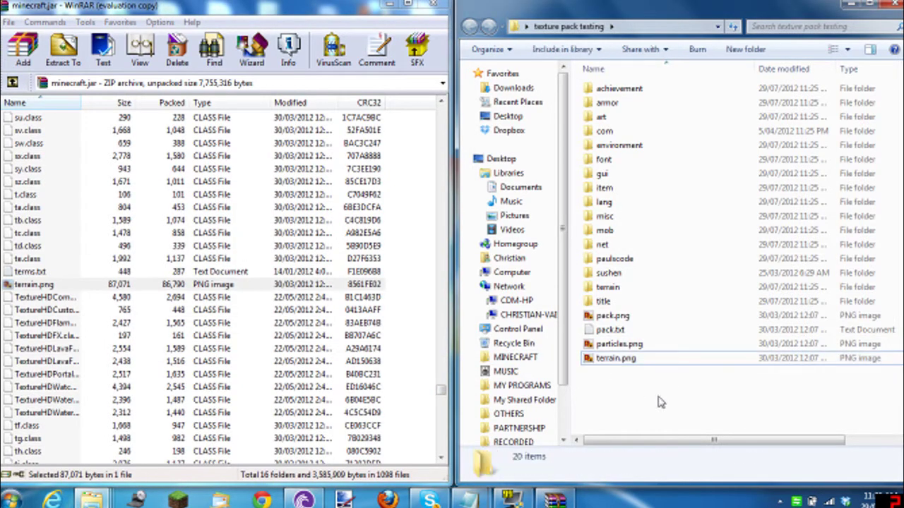
left_click(433, 4)
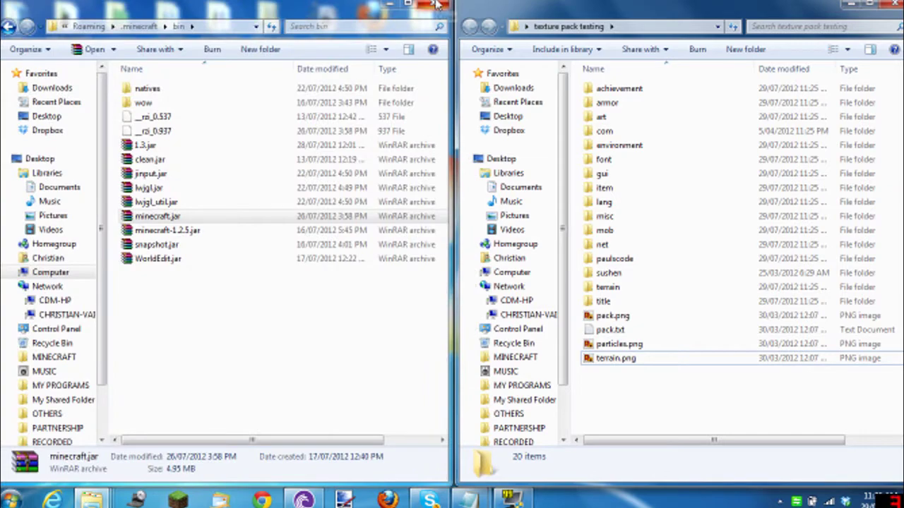
Close the bin window and maximize the texture pack testing folder
left_click(389, 5)
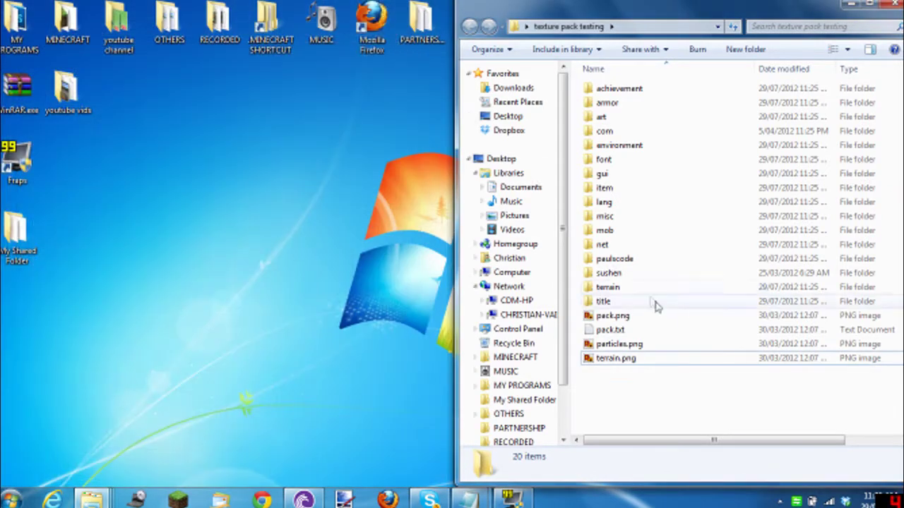
left_click(873, 6)
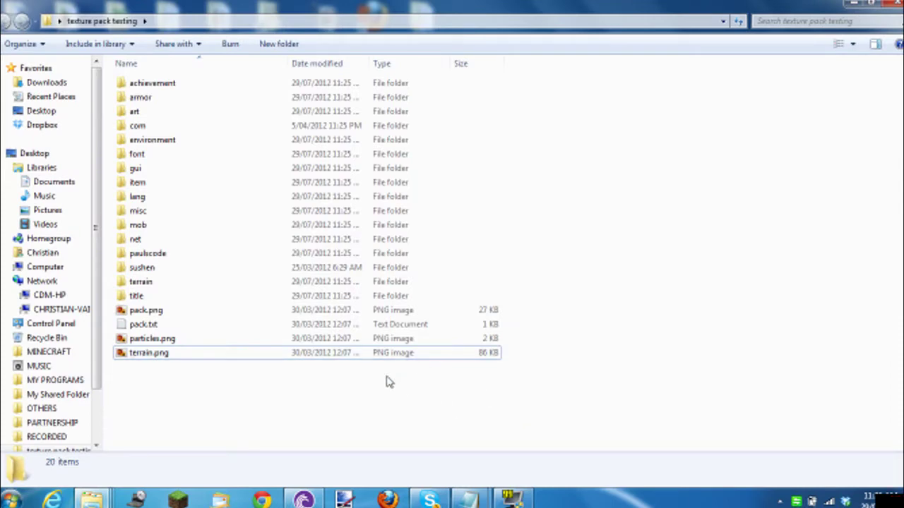
left_click_drag(385, 381, 297, 106)
Preview terrain.png and pack.png in Windows Photo Viewer, closing each afterwards
double_click(246, 353)
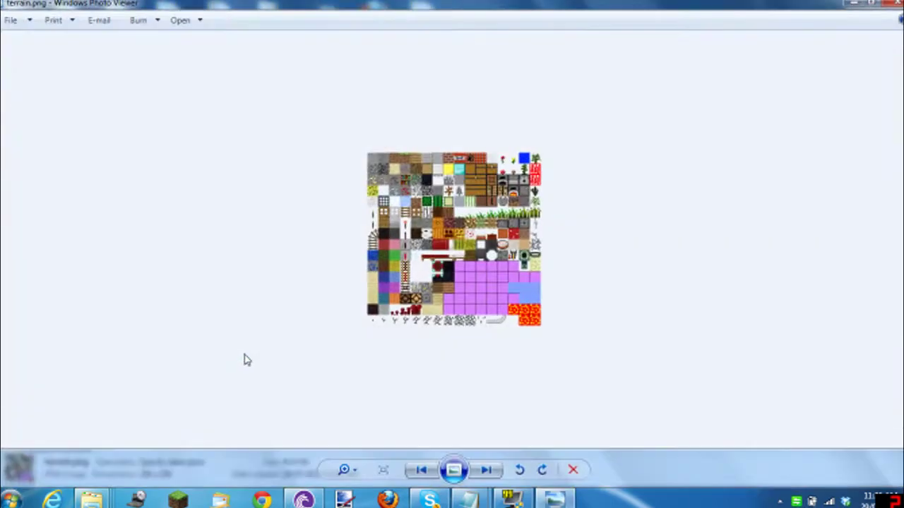
scroll(422, 244, "up", 3)
key("alt+F4")
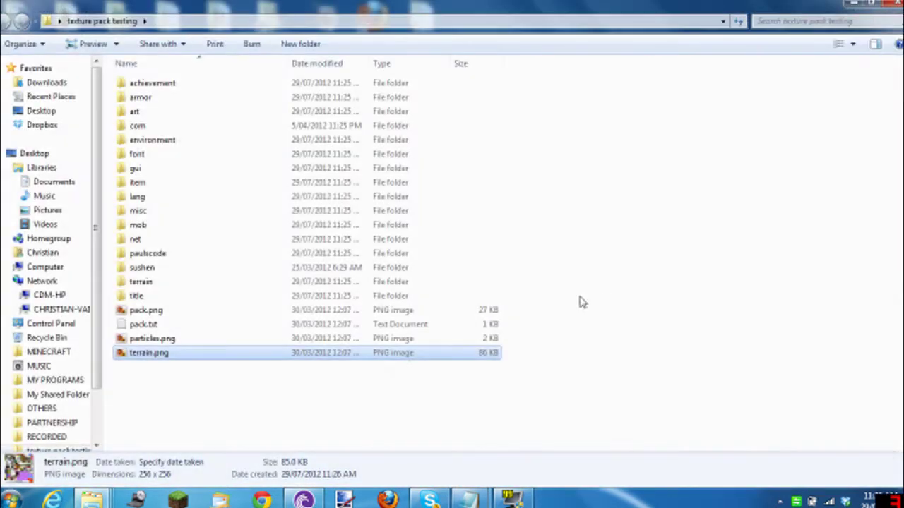
double_click(165, 315)
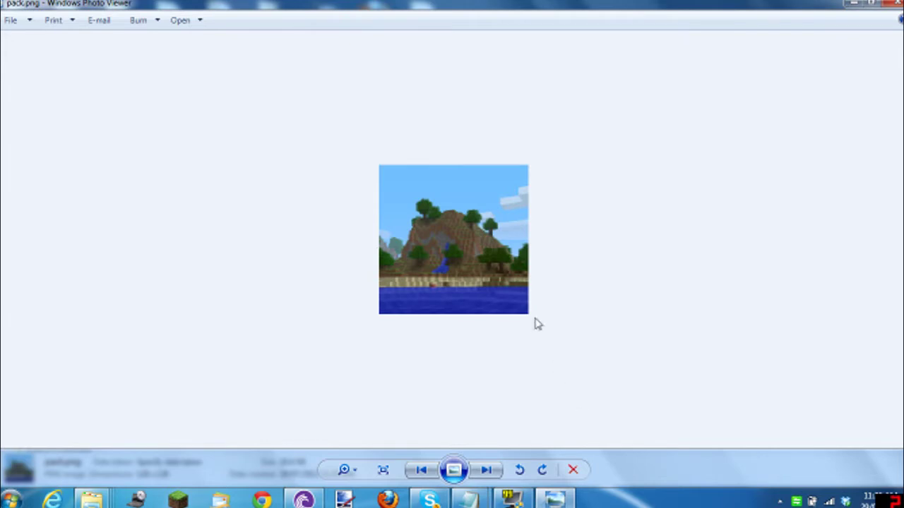
left_click(891, 3)
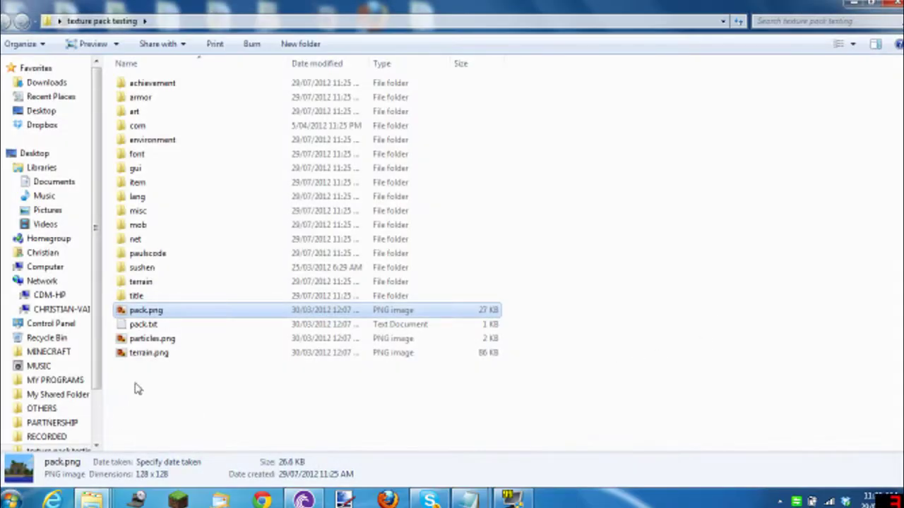
left_click(137, 359)
Open terrain.png in Paint.NET and zoom in on the gold, diamond and chest tiles
right_click(139, 359)
mouse_move(189, 233)
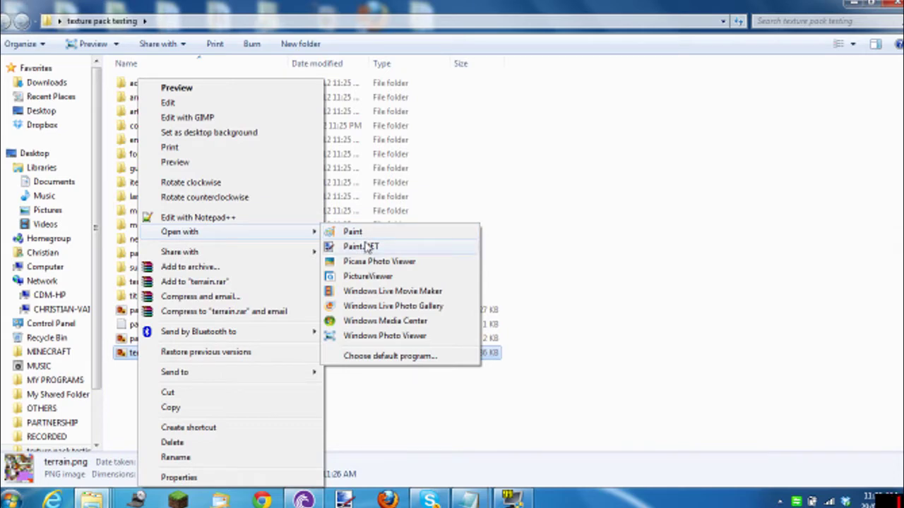
left_click(360, 246)
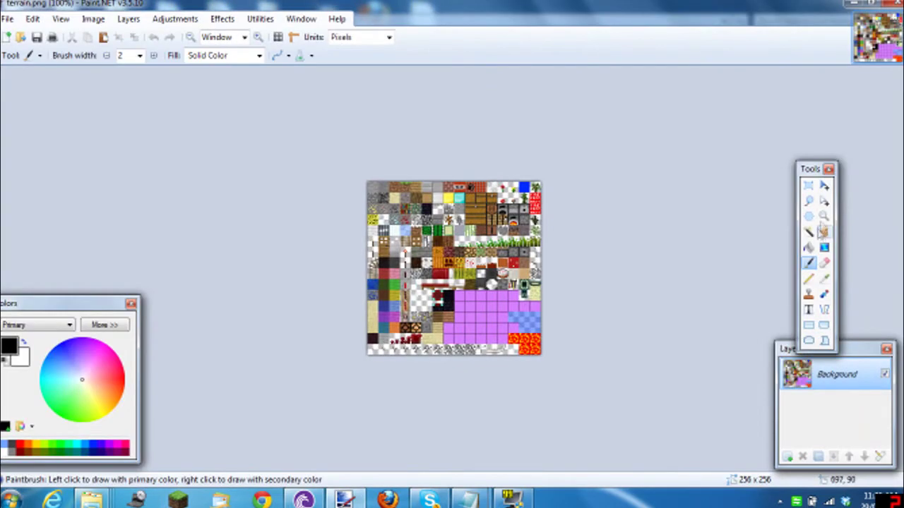
left_click(823, 216)
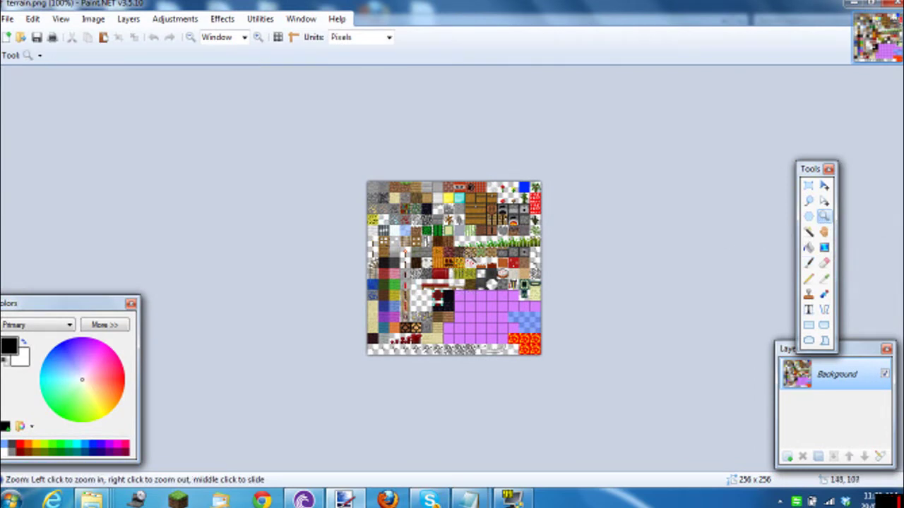
left_click_drag(447, 187, 484, 220)
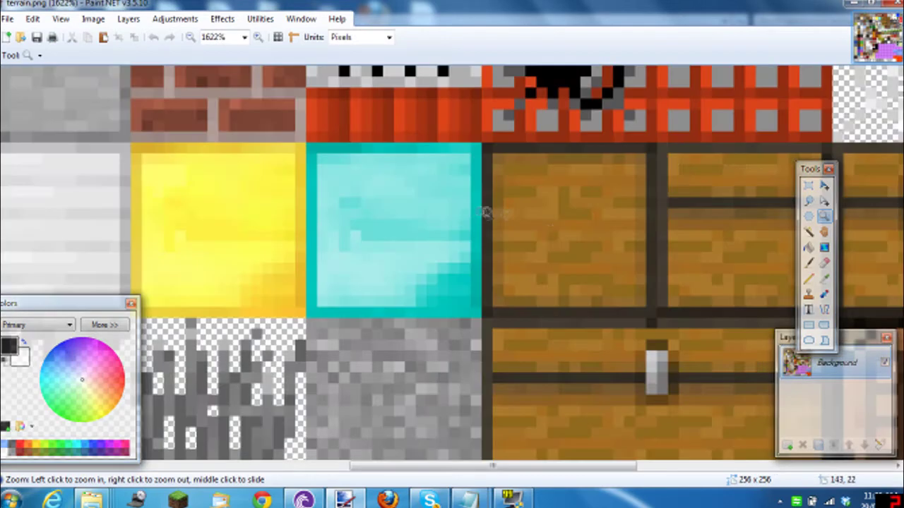
Draw black eyes and a smile on the diamond block tile with the Pencil
left_click(808, 293)
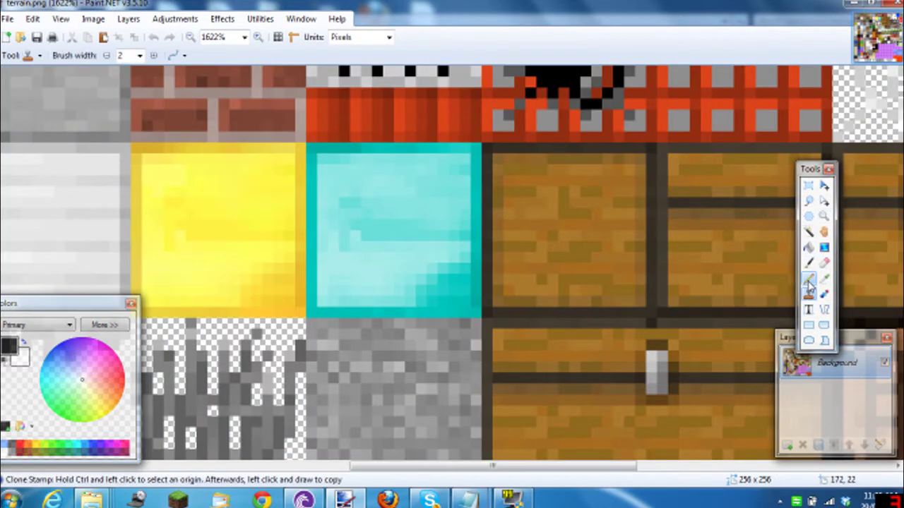
left_click(809, 278)
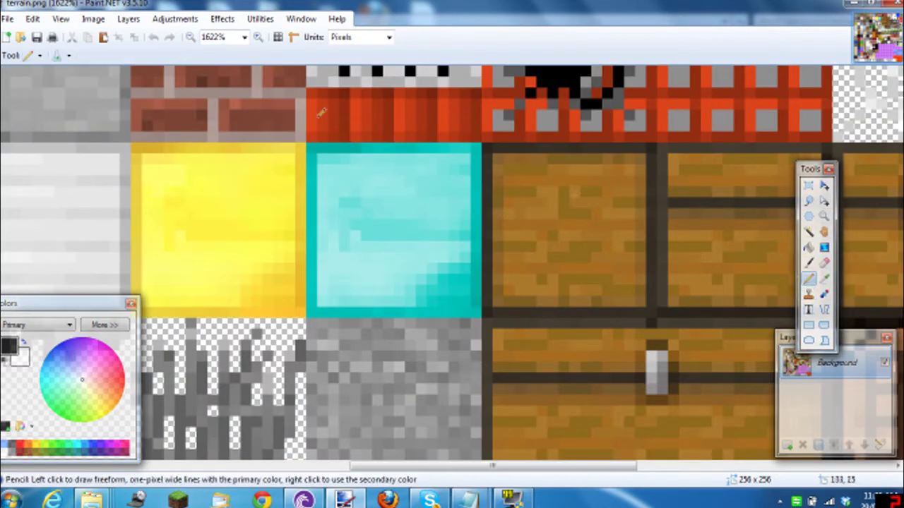
left_click(442, 192)
left_click_drag(346, 247, 445, 230)
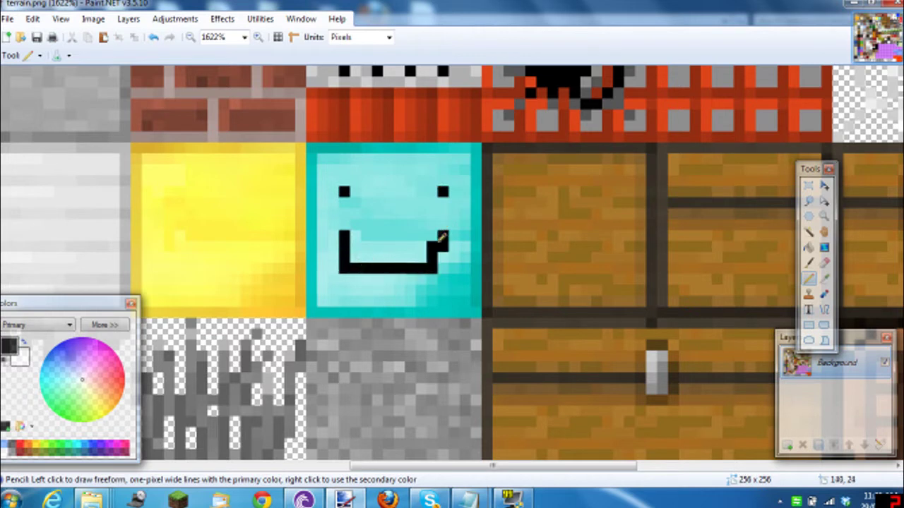
Save terrain.png as PNG and return to the texture pack testing folder
left_click(10, 19)
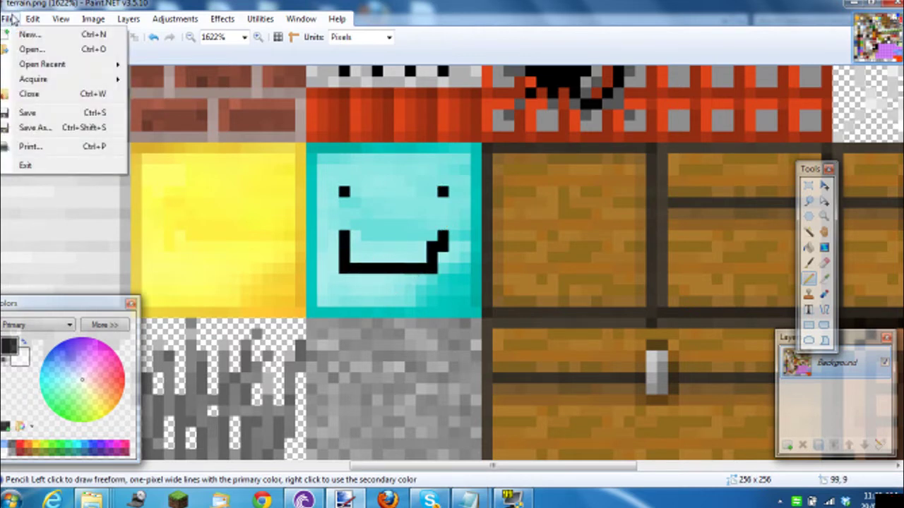
left_click(41, 114)
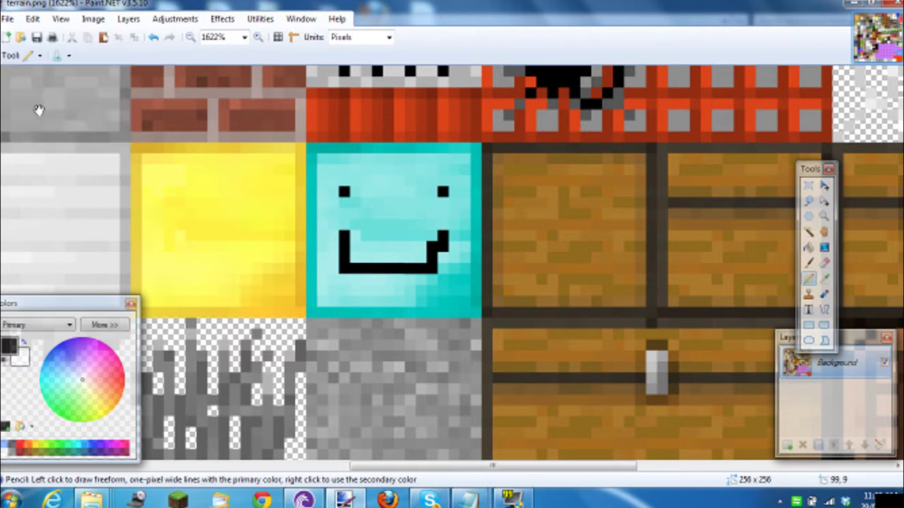
left_click(382, 358)
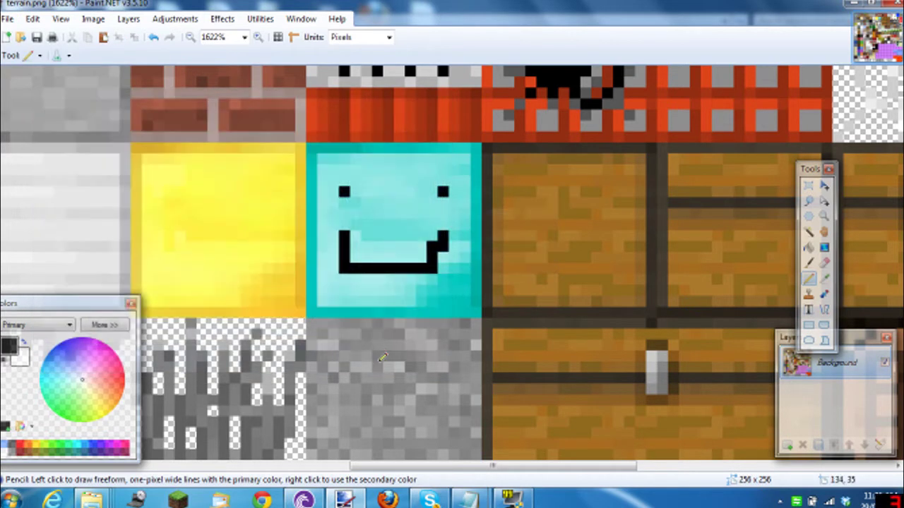
key("alt+Tab")
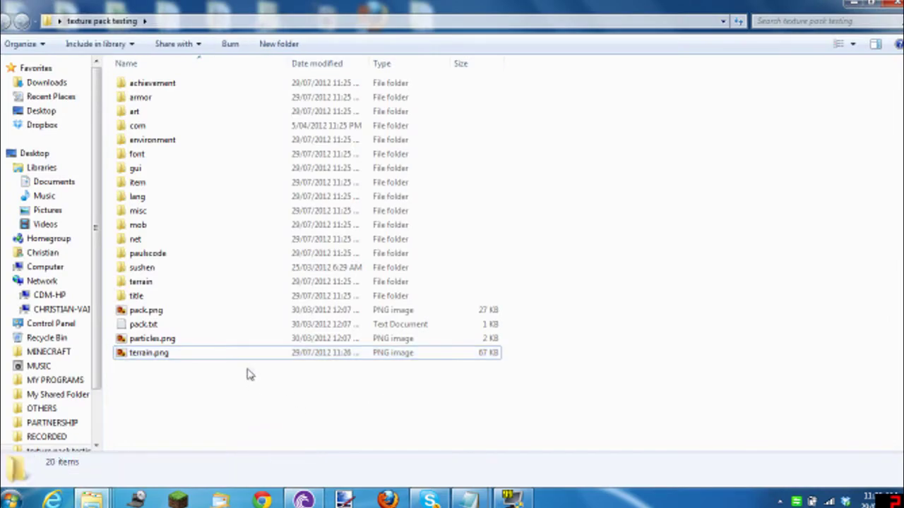
Preview the edited terrain.png zoomed in Photo Viewer, then close it
double_click(254, 352)
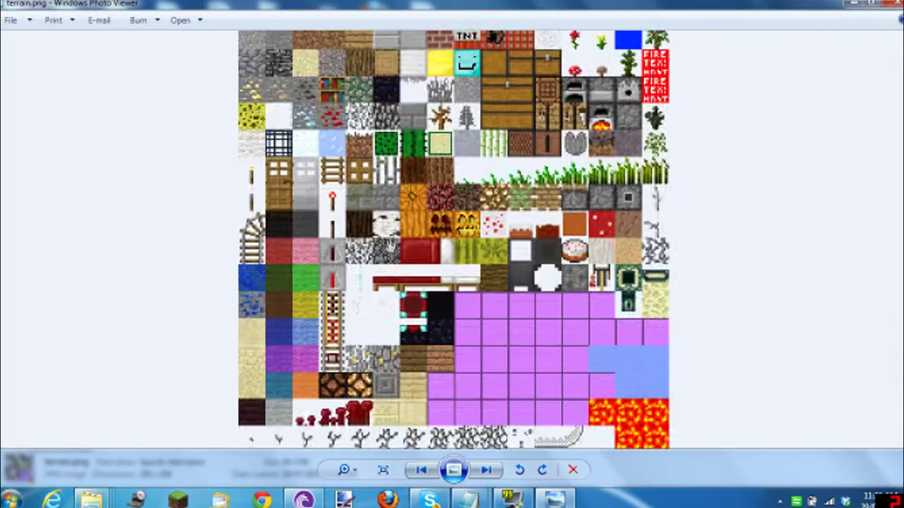
scroll(470, 145, "up", 10)
left_click_drag(495, 135, 460, 318)
mouse_move(423, 65)
left_mouse_down()
mouse_move(383, 276)
mouse_move(360, 277)
mouse_move(374, 271)
left_mouse_up()
key("alt+F4")
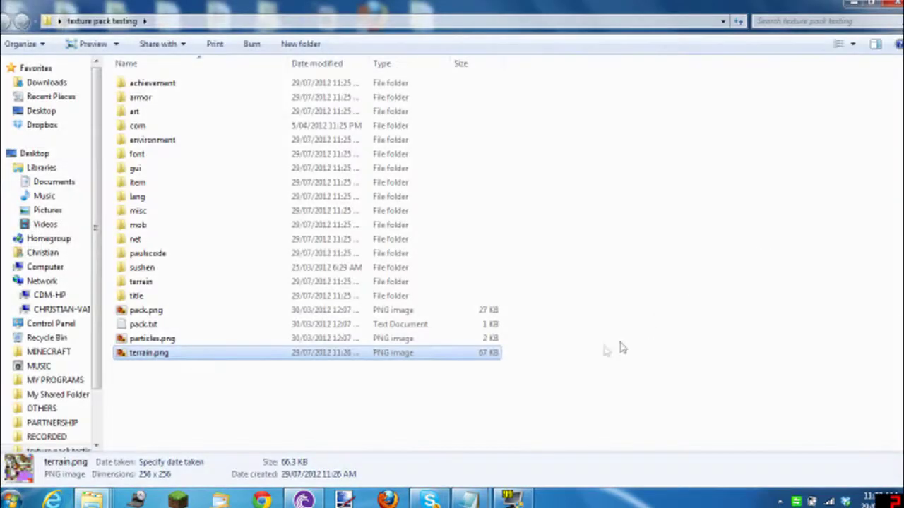
Close the texture pack testing window and bring up the folder's desktop context menu
left_click(895, 4)
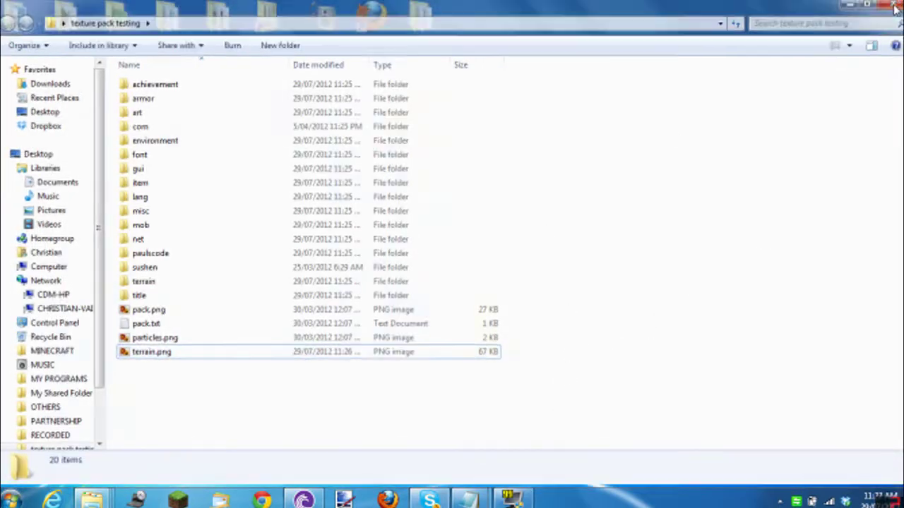
left_click_drag(426, 167, 643, 319)
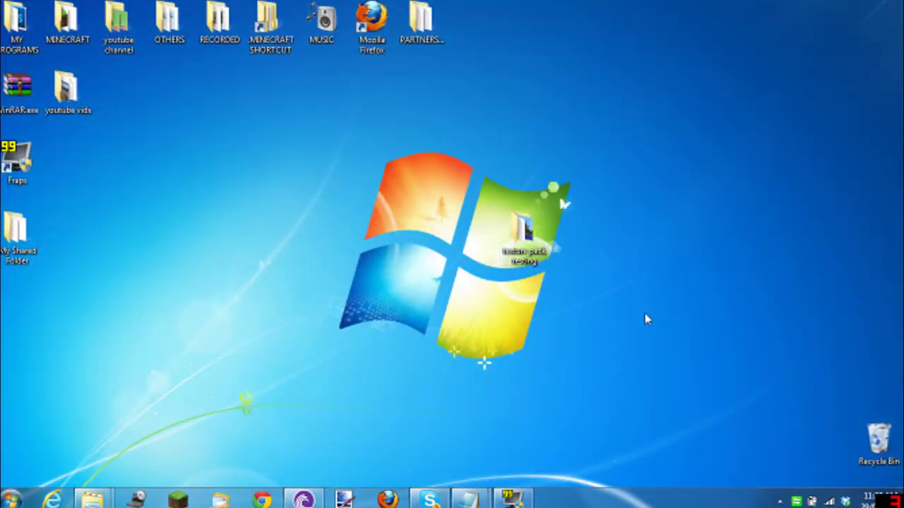
right_click(517, 243)
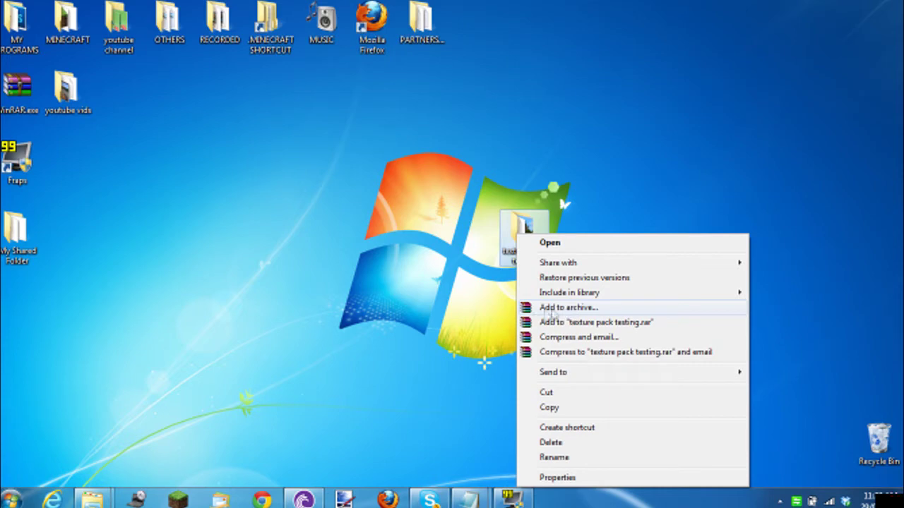
Archive the texture pack testing folder as texture pack testing.zip using ZIP format
left_click(562, 311)
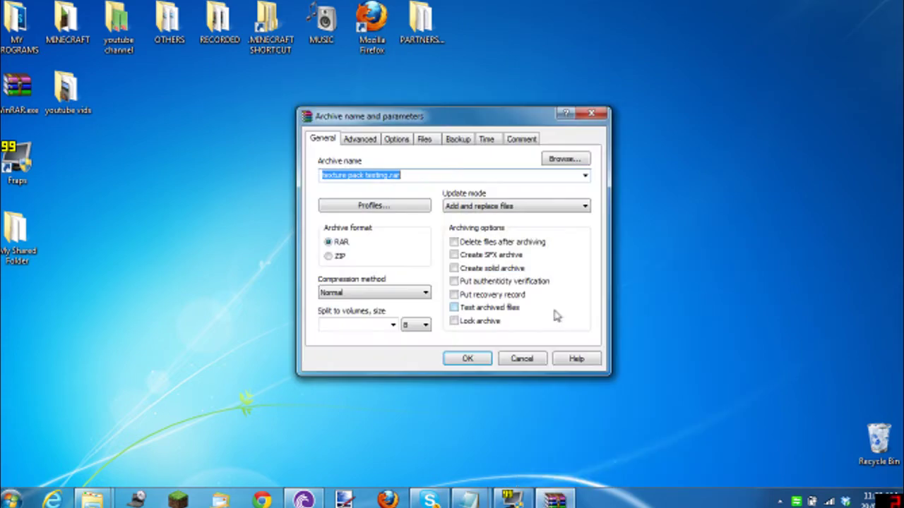
left_click_drag(469, 118, 520, 113)
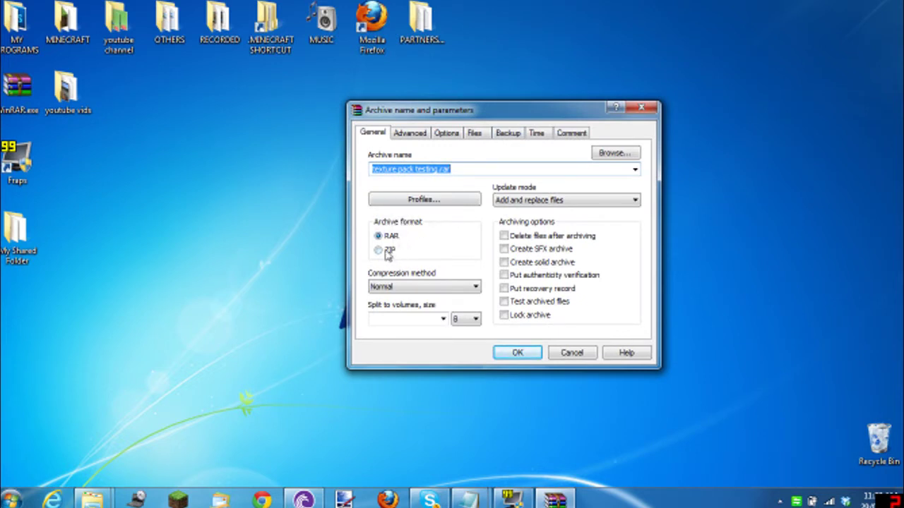
left_click(386, 252)
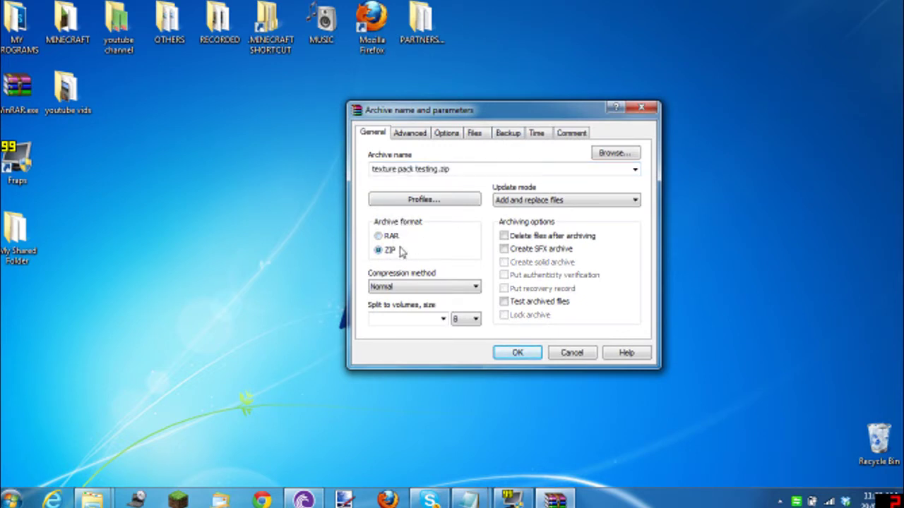
left_click(518, 354)
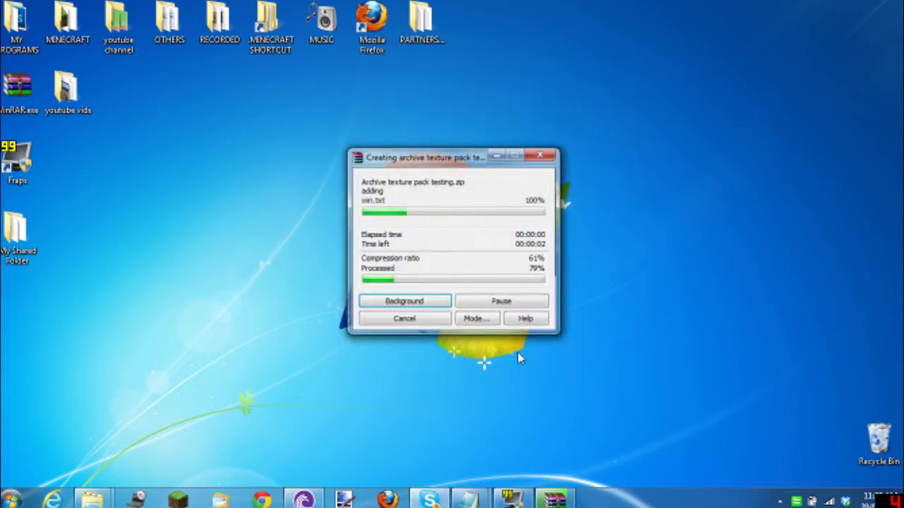
Place the new zip beside the folder and open it in WinRAR
mouse_move(35, 321)
left_mouse_down()
mouse_move(282, 228)
mouse_move(309, 301)
mouse_move(40, 303)
mouse_move(487, 211)
mouse_move(494, 219)
left_mouse_up()
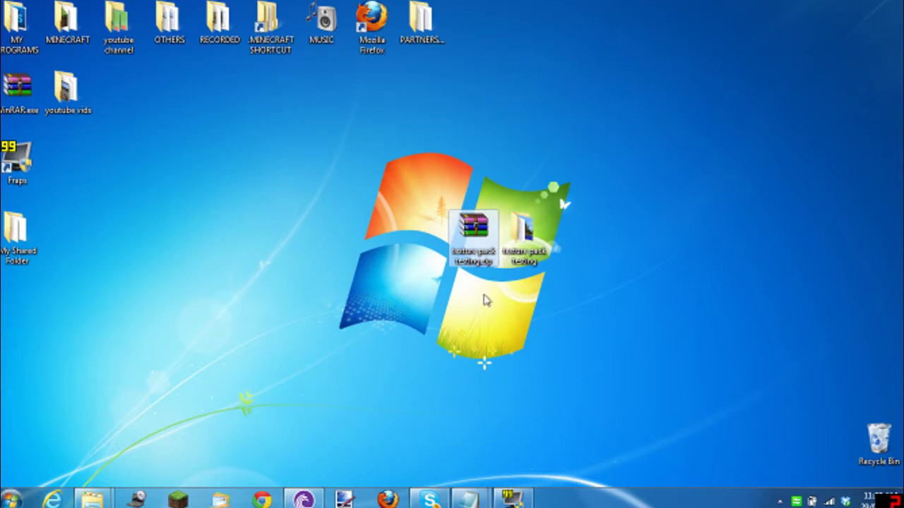
double_click(467, 221)
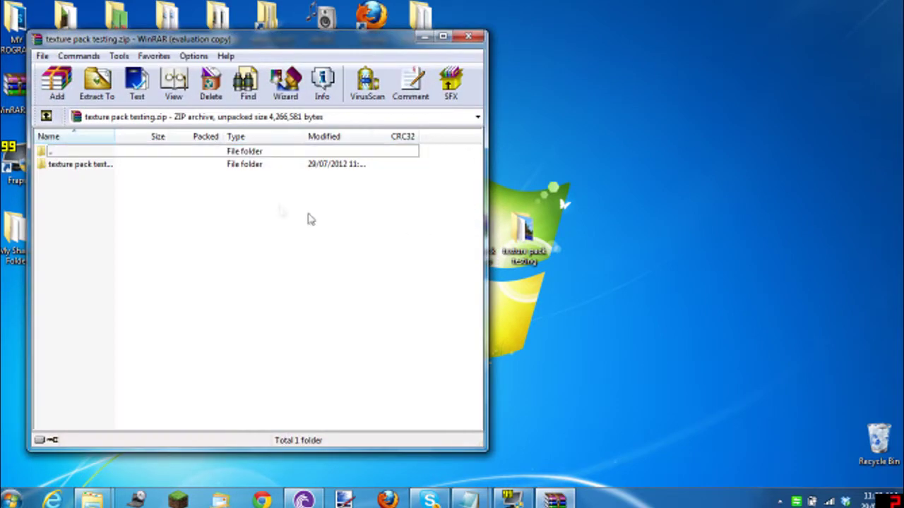
left_click(164, 166)
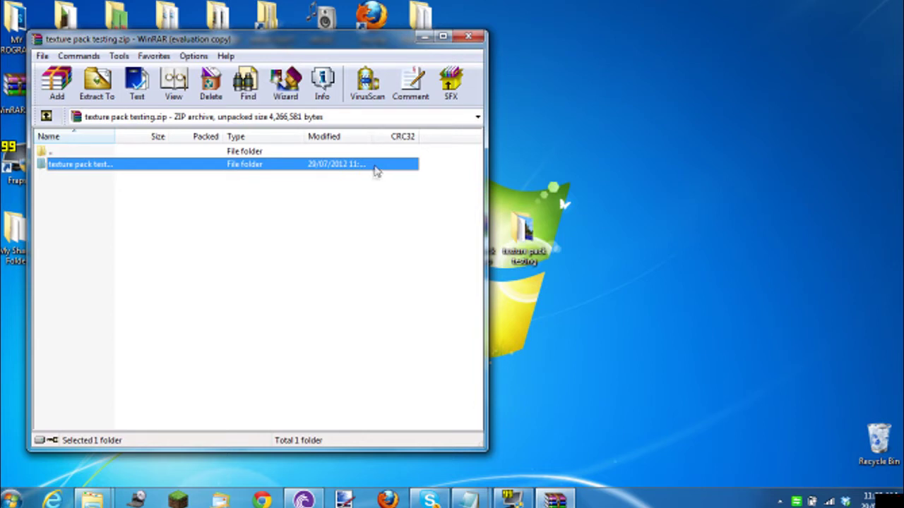
Open the inner texture pack testing folder, select all pack items, and return to the archive root
double_click(377, 171)
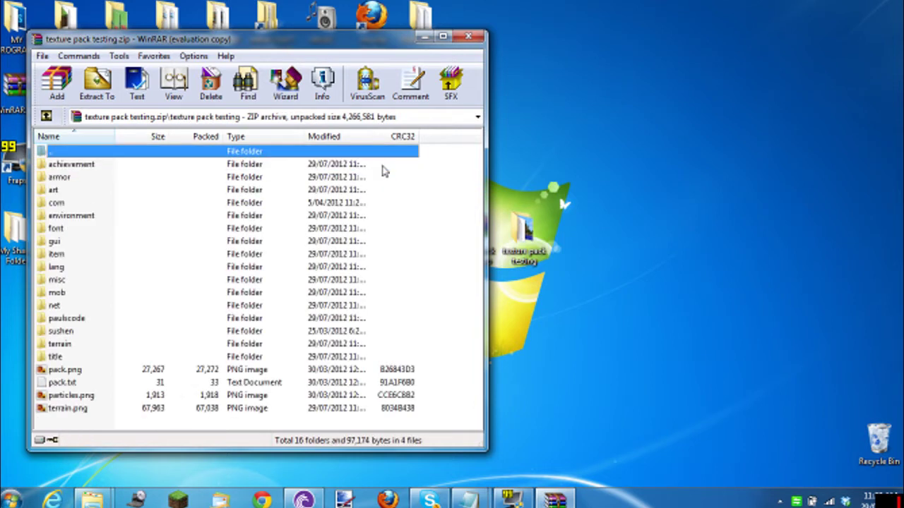
left_click(455, 254)
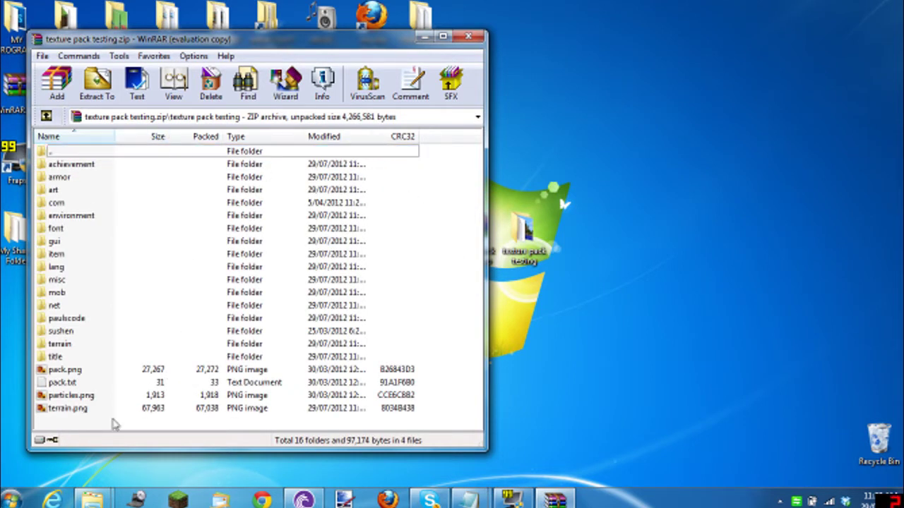
left_click_drag(112, 420, 129, 174)
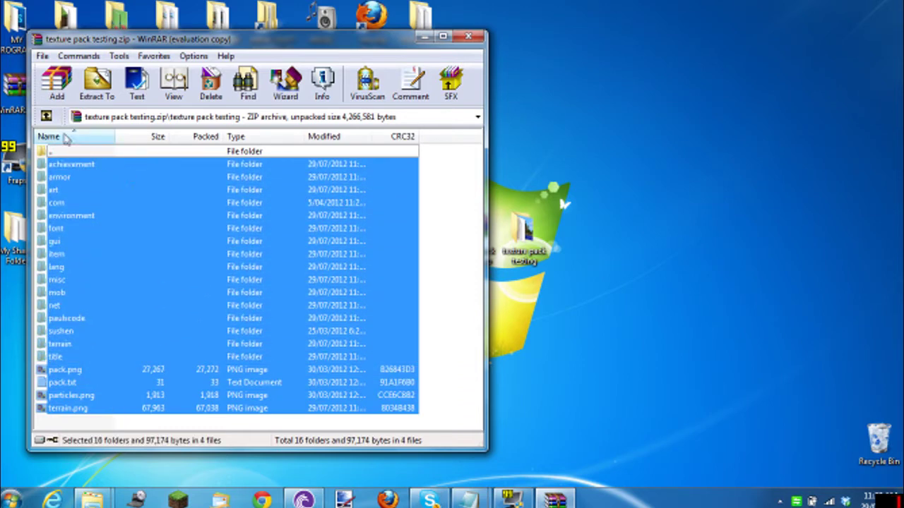
left_click(412, 202)
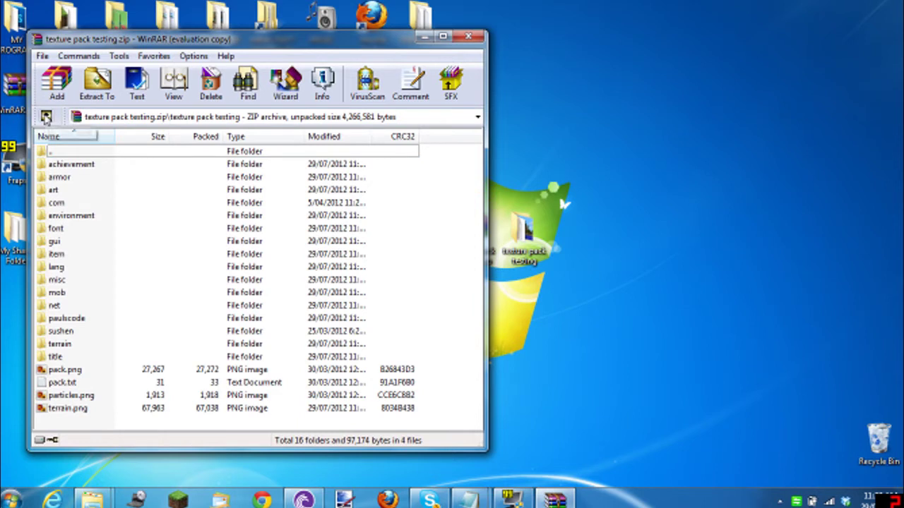
left_click(46, 117)
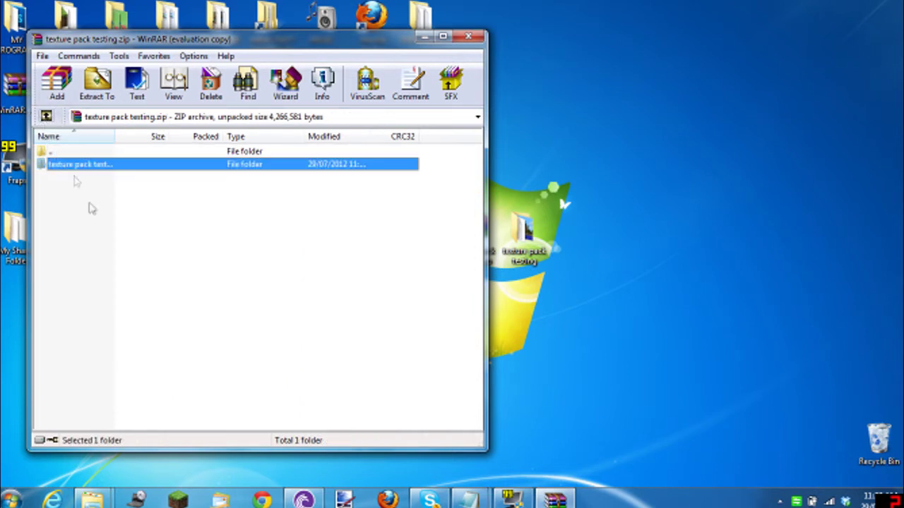
left_click(95, 215)
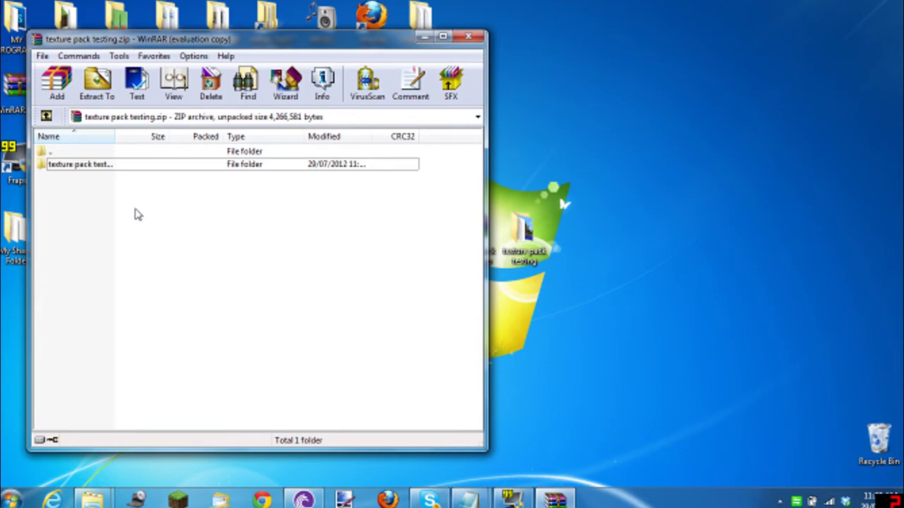
Add the pack's folders and files to the zip's root and close WinRAR
key("alt+w")
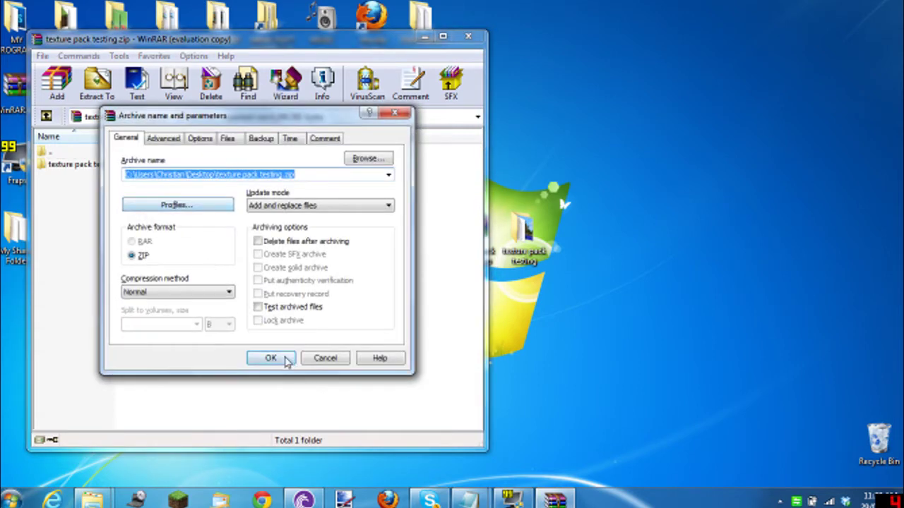
left_click(282, 357)
left_click(451, 309)
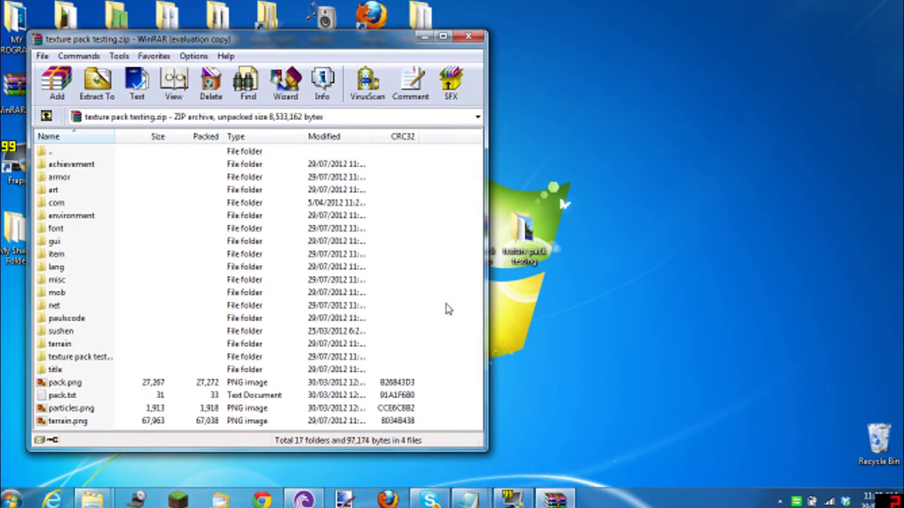
left_click(477, 37)
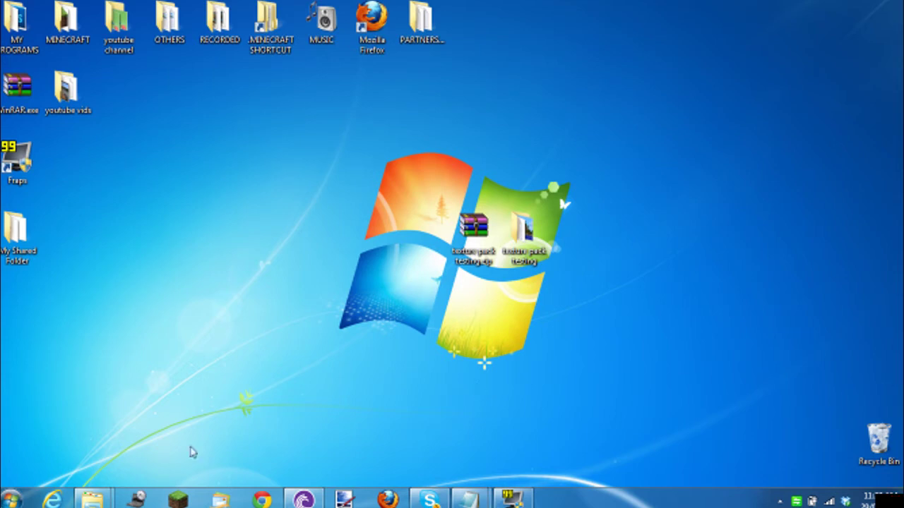
Bring the Explorer window forward and open the .minecraft texturepacks folder
mouse_move(92, 497)
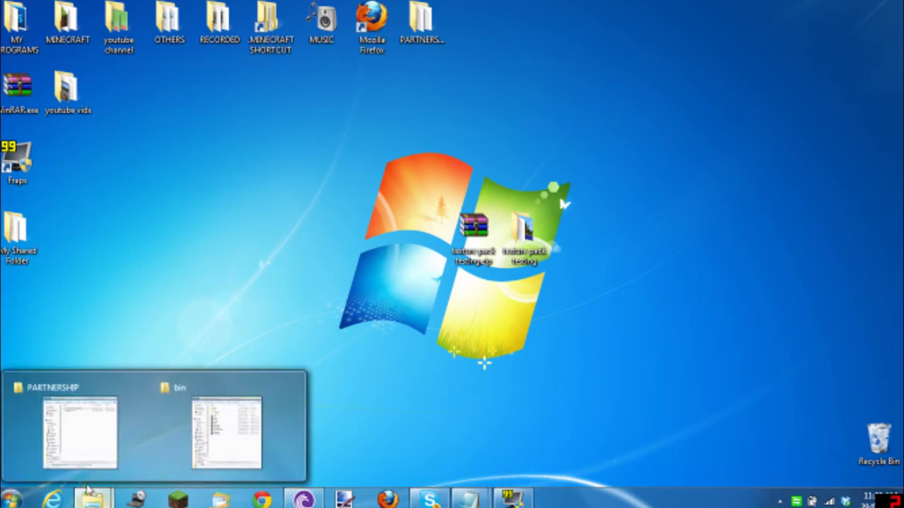
left_click(211, 423)
mouse_move(475, 236)
left_mouse_down()
mouse_move(504, 251)
mouse_move(628, 240)
left_mouse_up()
left_click(223, 307)
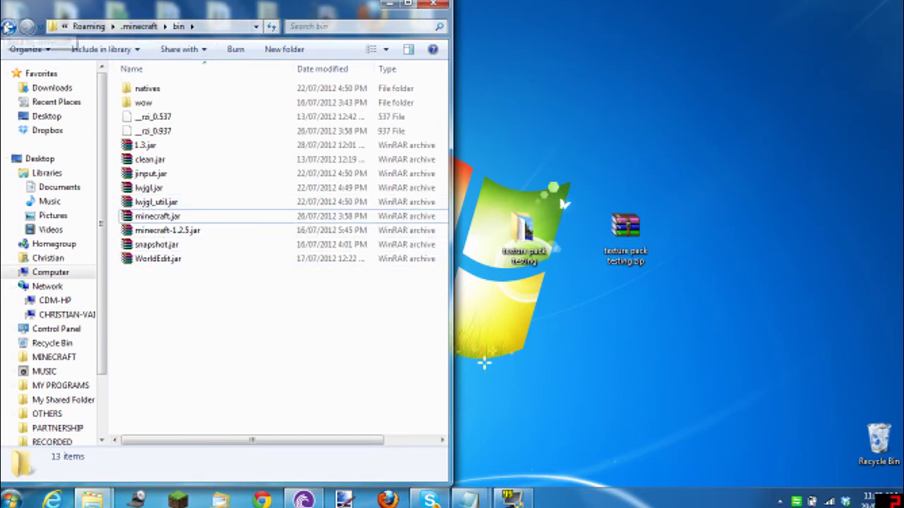
left_click(9, 27)
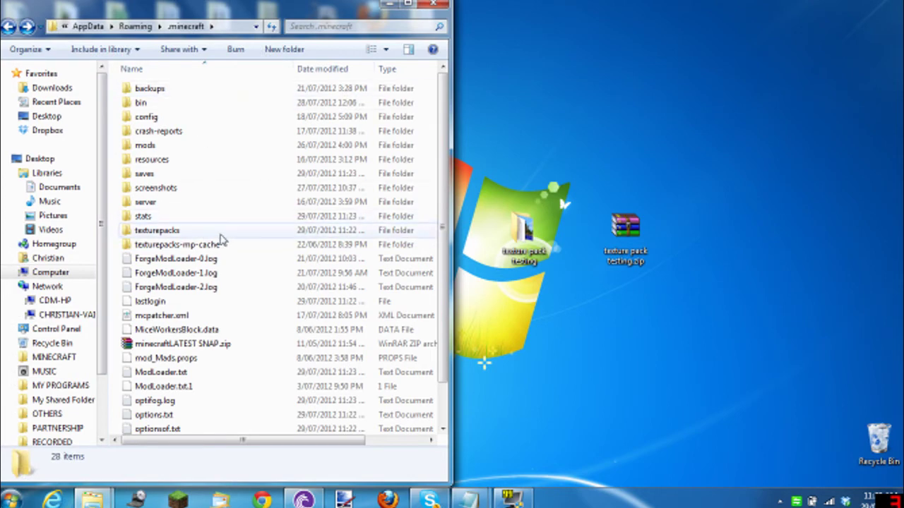
double_click(221, 233)
Move texture pack testing.zip from the desktop into texturepacks, then close the folder window
mouse_move(262, 359)
left_mouse_down()
mouse_move(297, 208)
mouse_move(283, 180)
mouse_move(286, 283)
mouse_move(267, 356)
left_mouse_up()
mouse_move(624, 228)
left_mouse_down()
mouse_move(526, 365)
mouse_move(317, 333)
left_mouse_up()
left_click(317, 333)
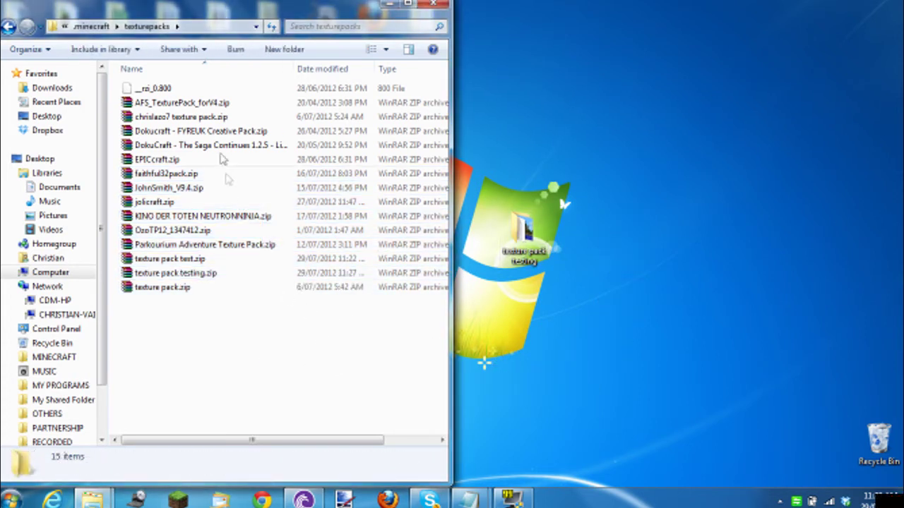
left_click(432, 4)
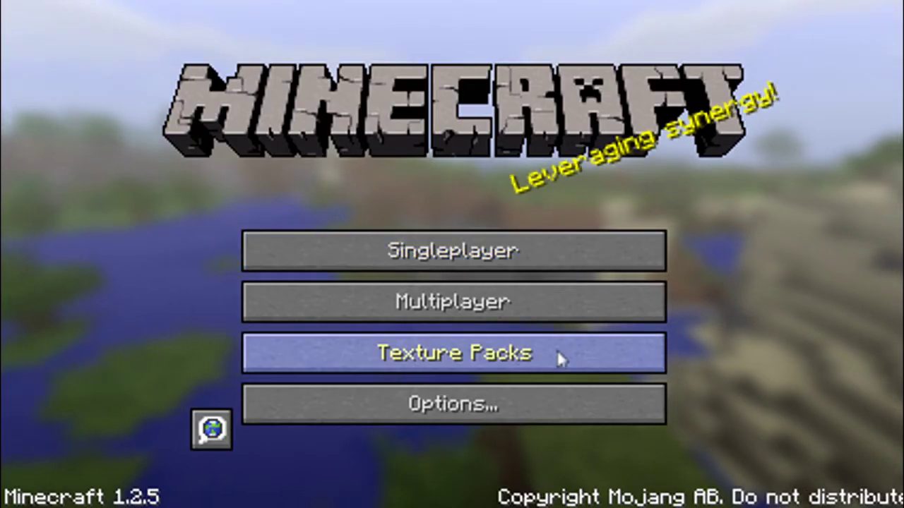
Choose texture pack testing.zip in the Texture Packs list and confirm with Done
left_click(556, 356)
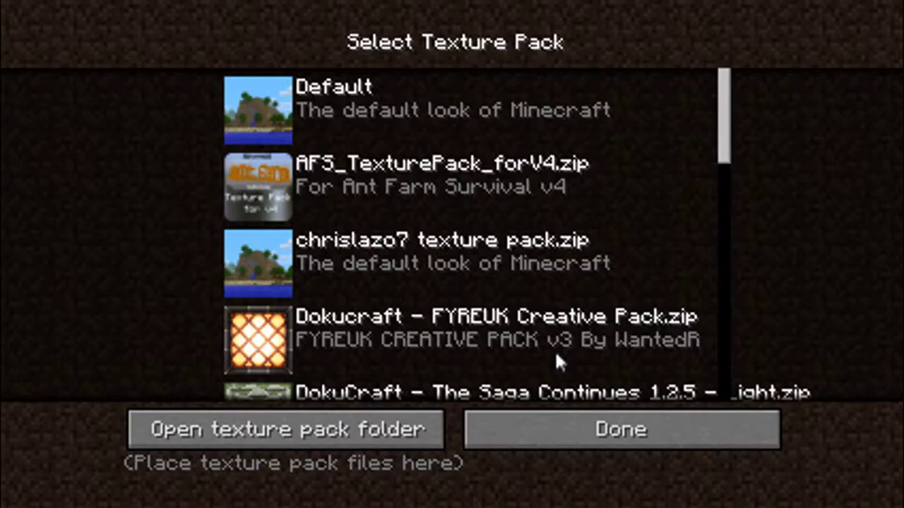
scroll(512, 260, "down", 5)
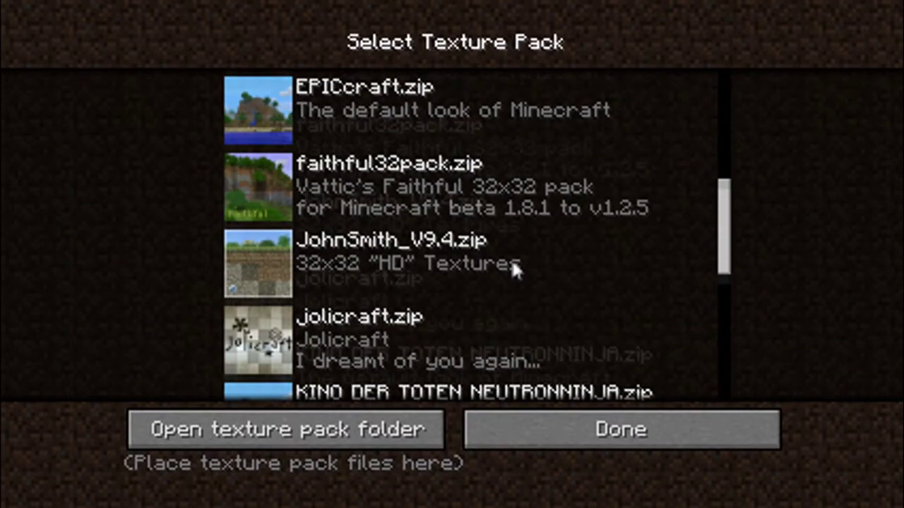
scroll(511, 261, "down", 6)
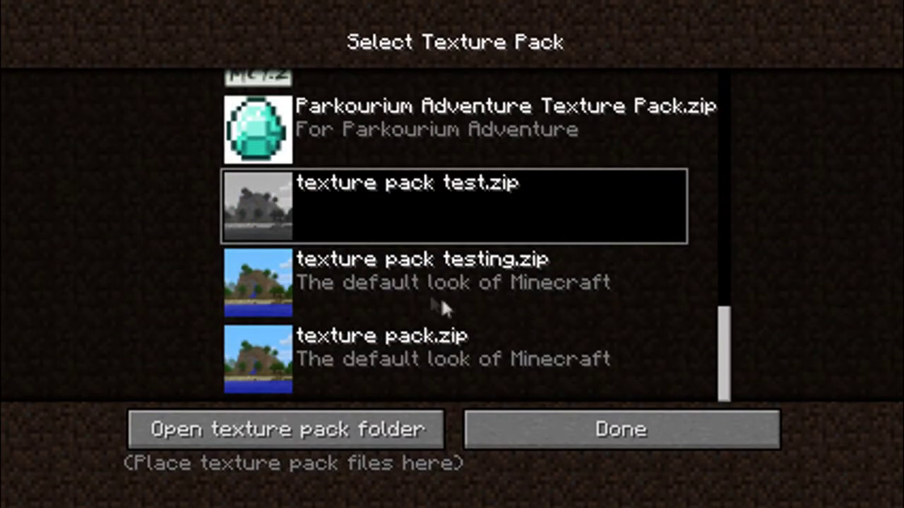
left_click(275, 284)
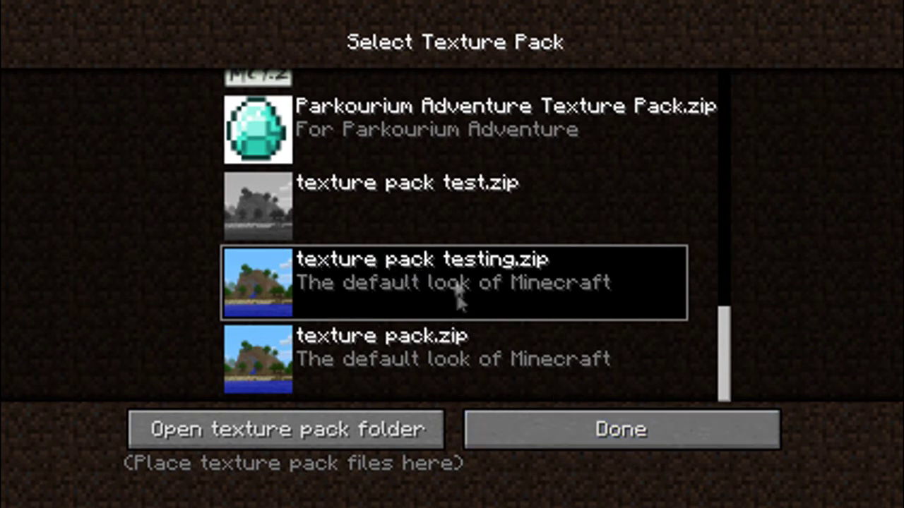
left_click(482, 423)
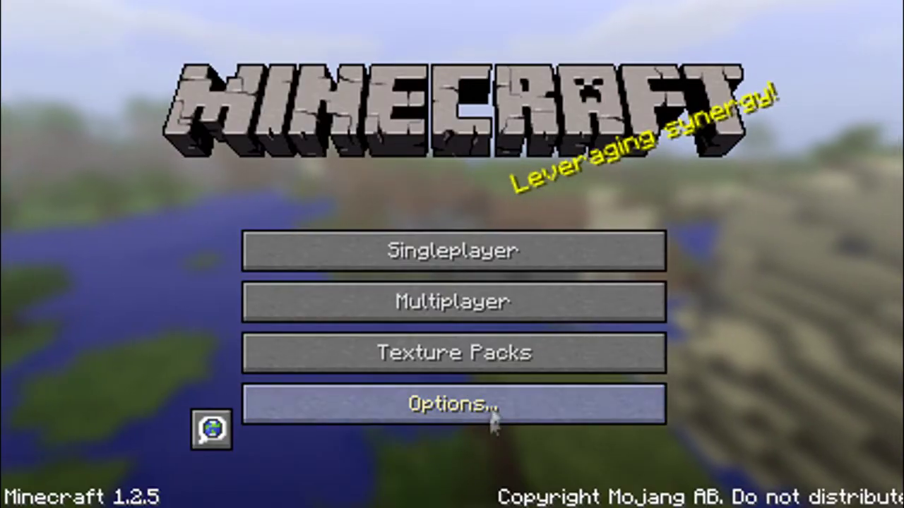
Launch the New World singleplayer save and place a diamond block on the grass
left_click(471, 262)
left_click(375, 125)
left_click(372, 117)
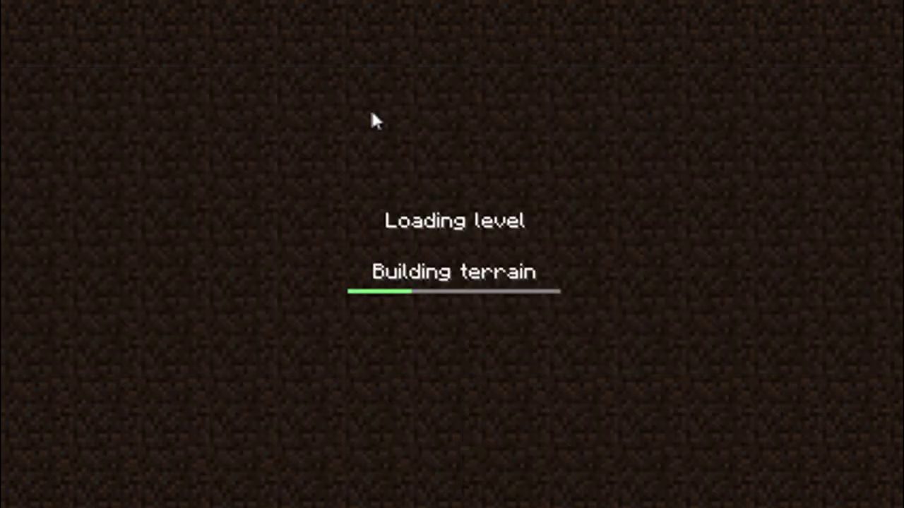
scroll(452, 254, "up", 1)
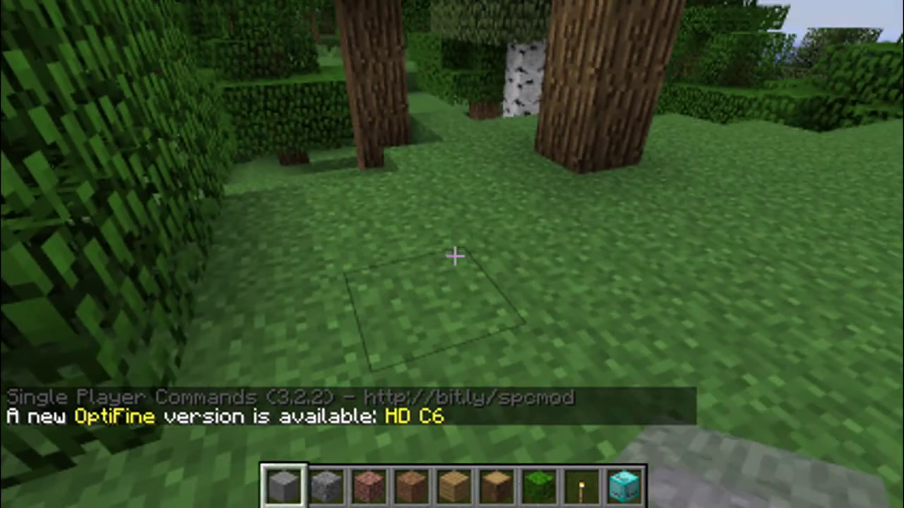
key("w")
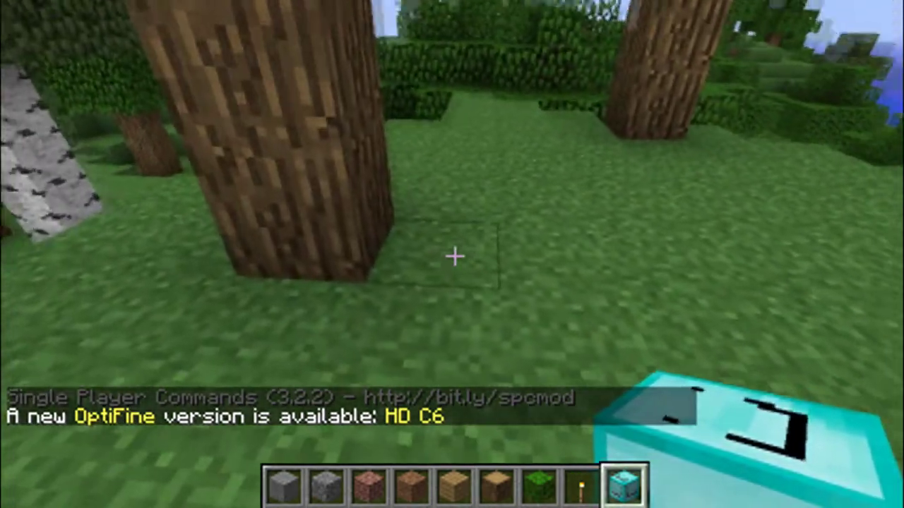
right_click(453, 256)
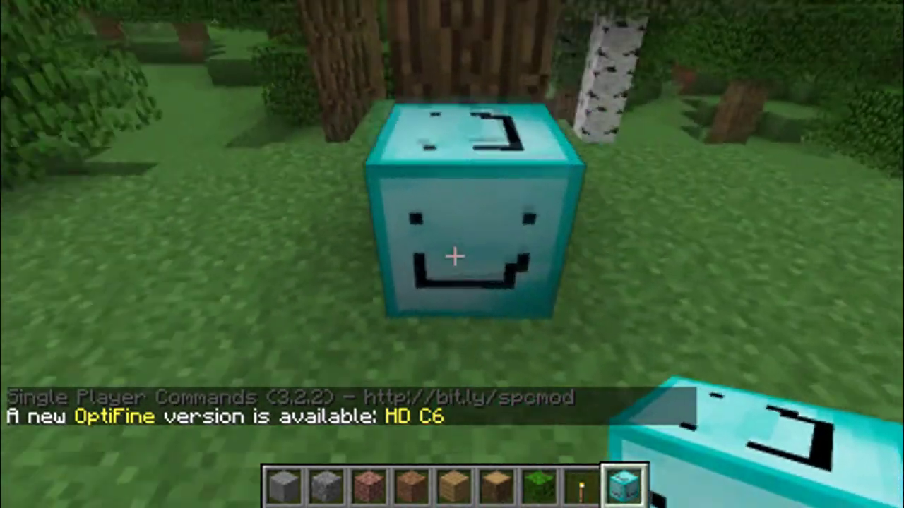
Walk around the forest to view the smiley-face diamond block from several angles
key("s")
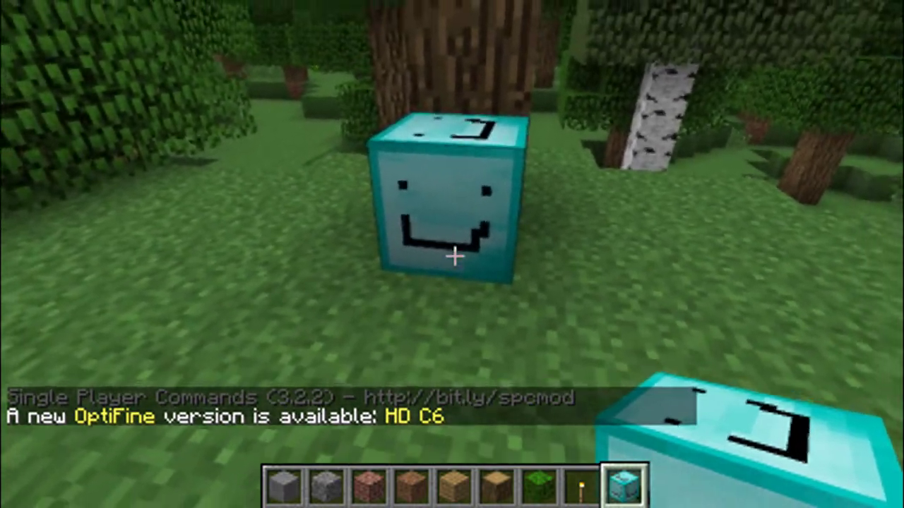
key("w")
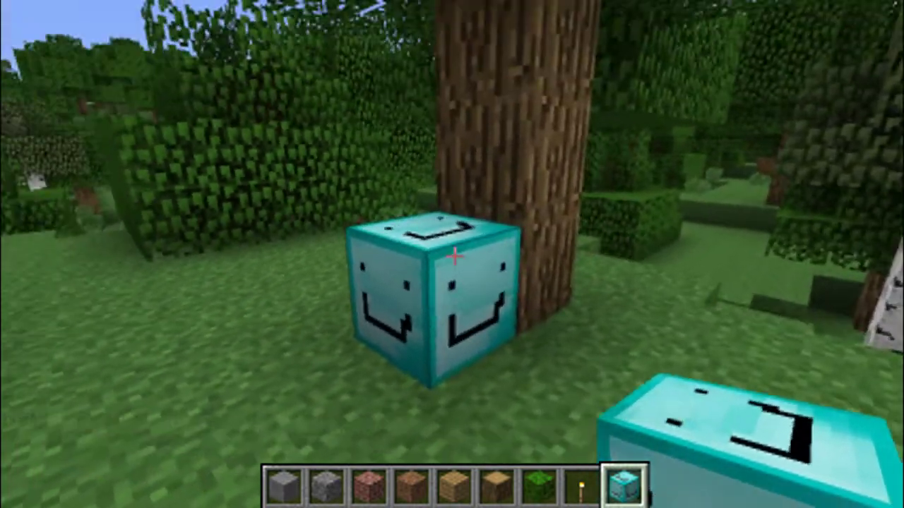
key("w")
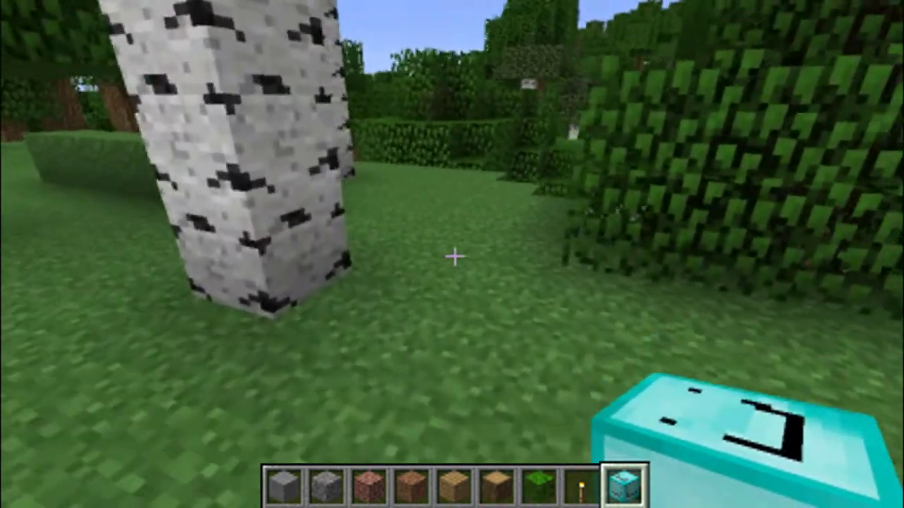
key("space")
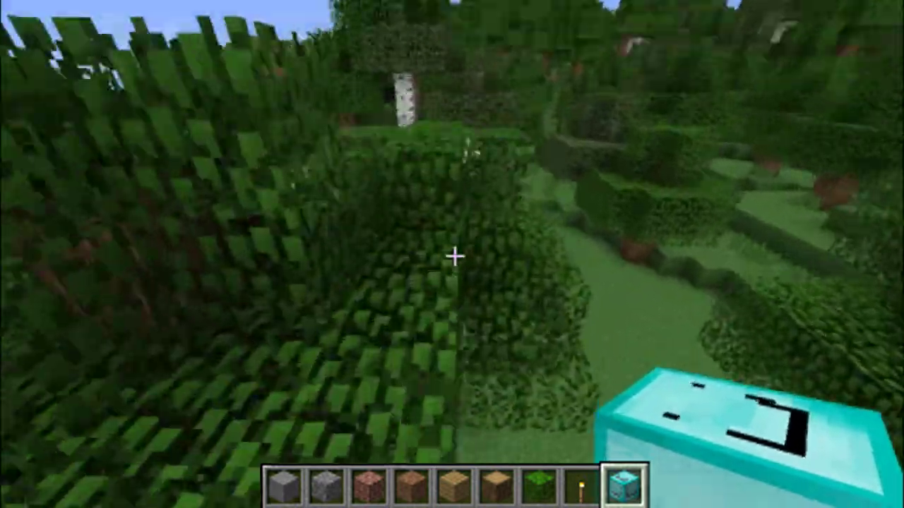
key("w")
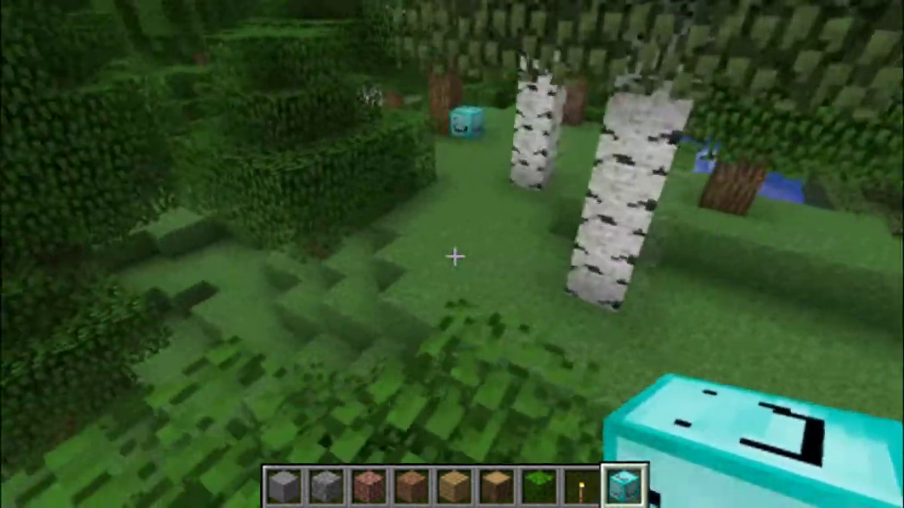
key("w")
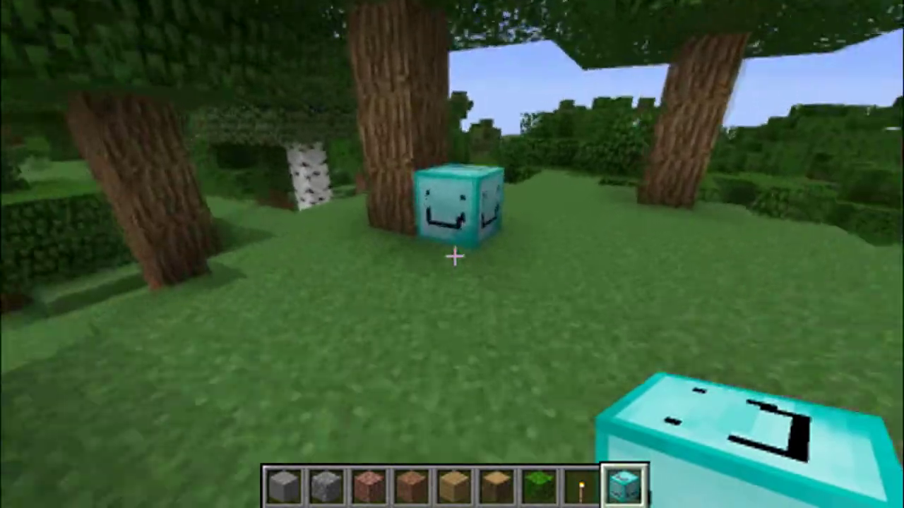
key("w")
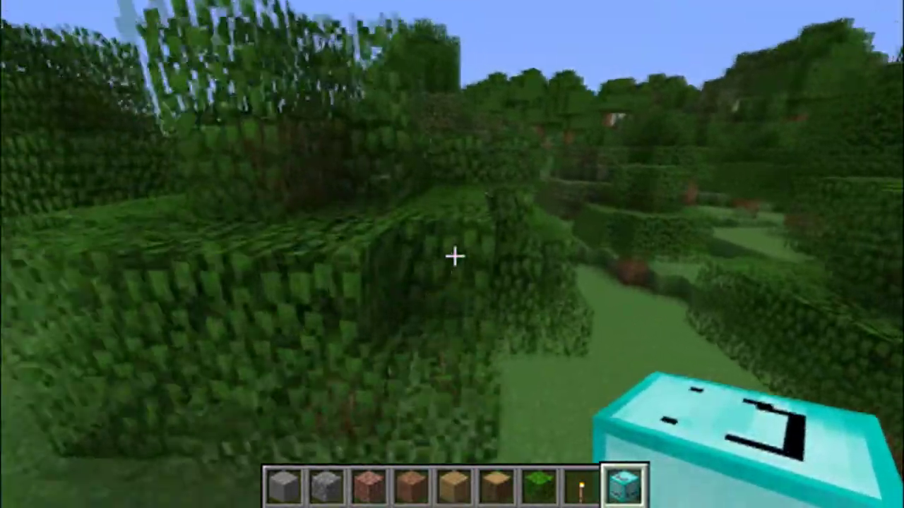
key("w")
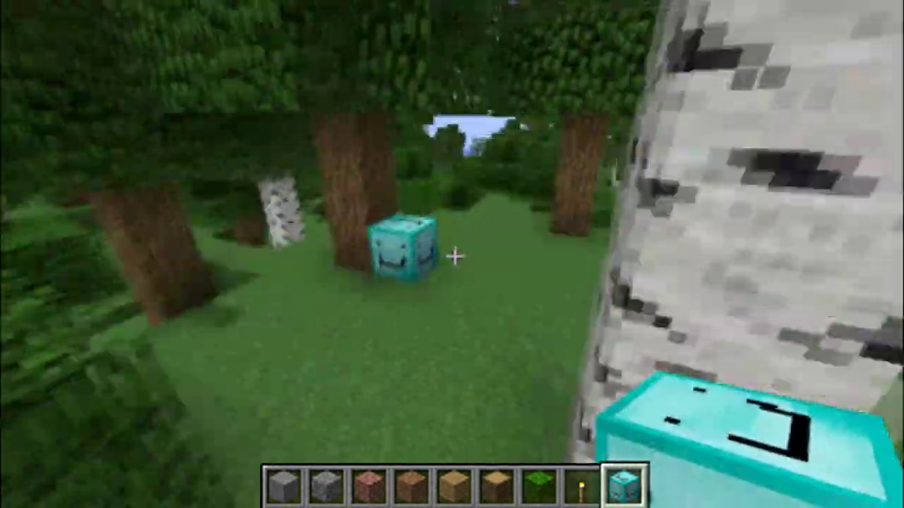
key("w")
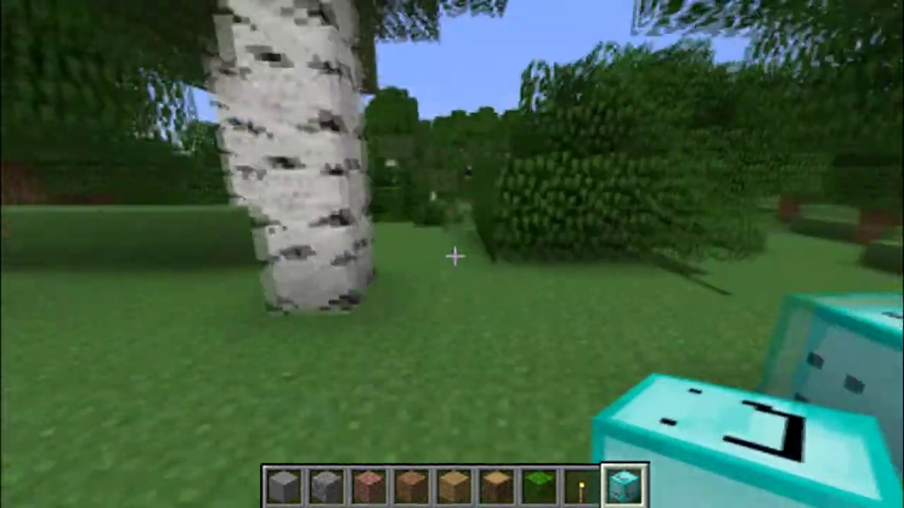
key("w")
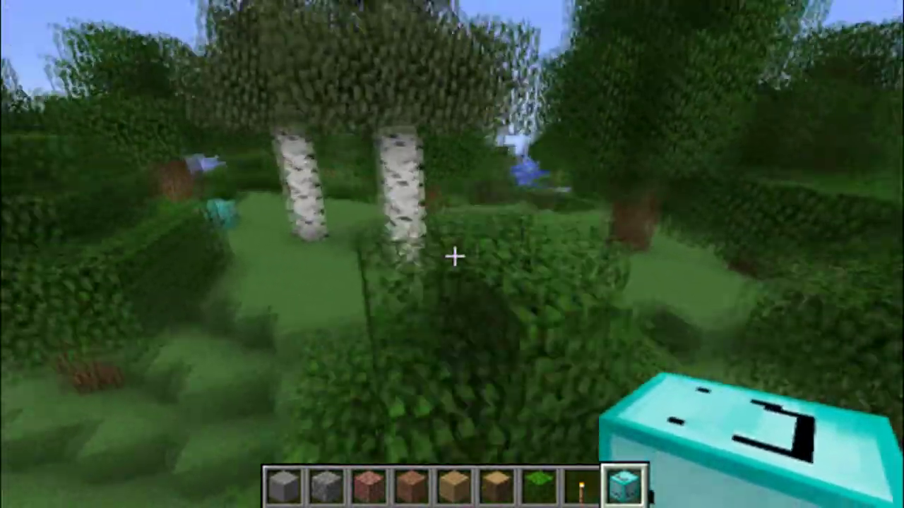
key("w")
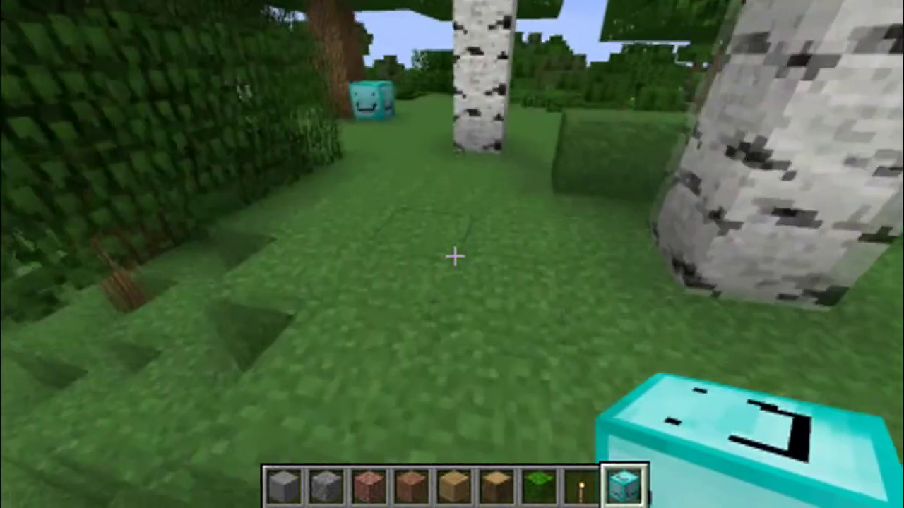